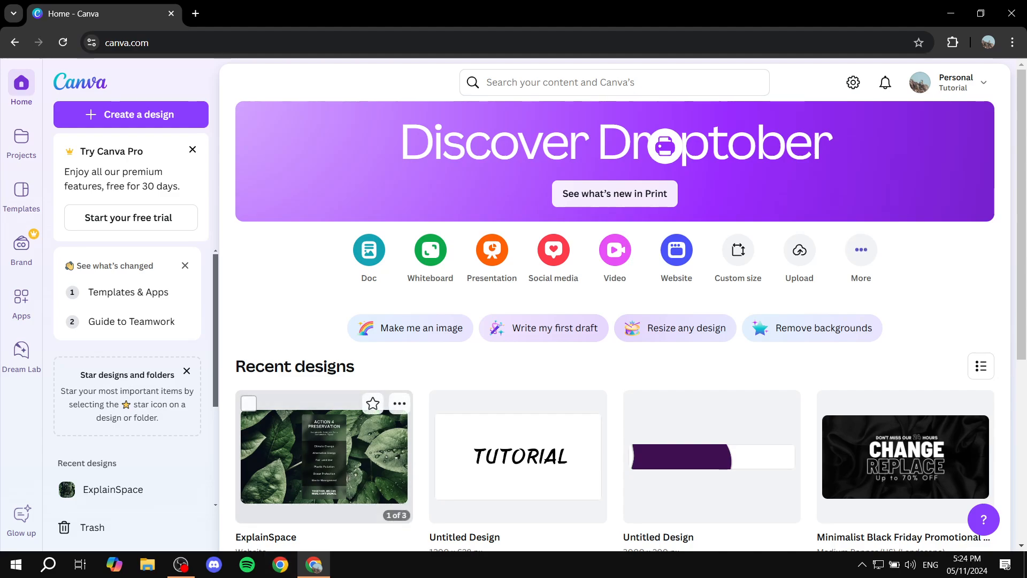
# Open the ExplainSpace website design and check the page options of the Home Page and Contact Us pages
pyautogui.scroll(-1, 323, 428)
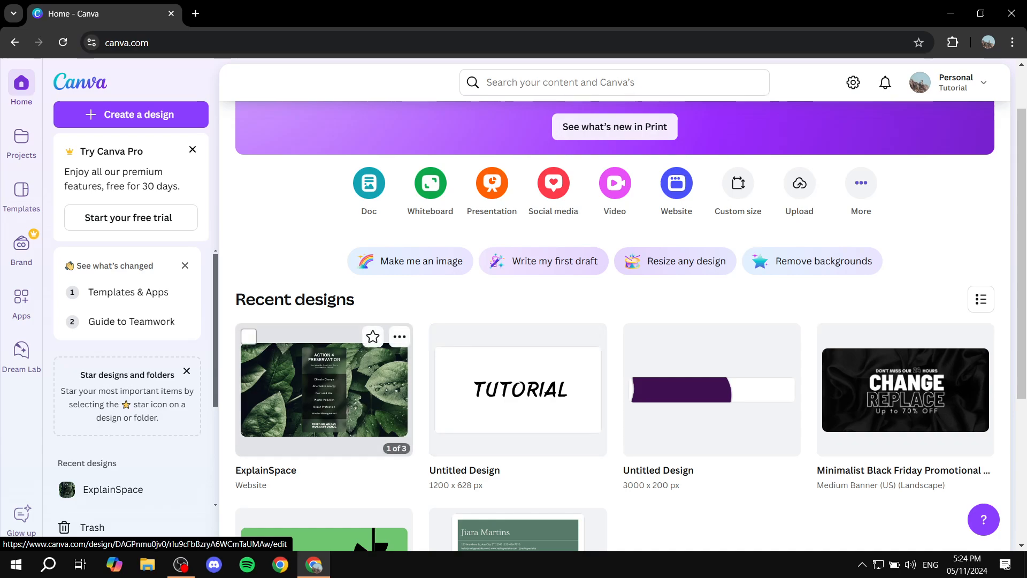
pyautogui.click(323, 389)
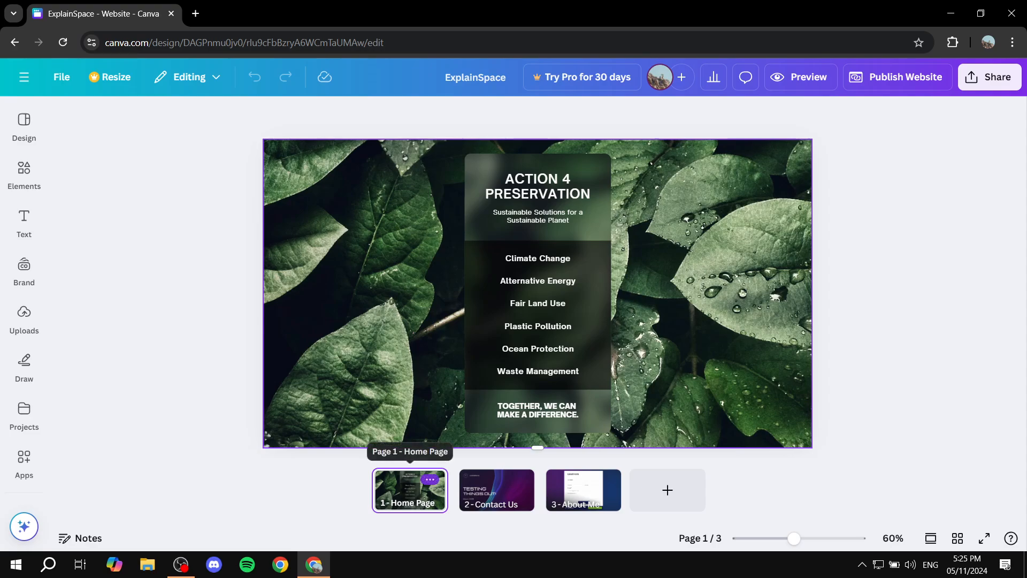
pyautogui.click(429, 479)
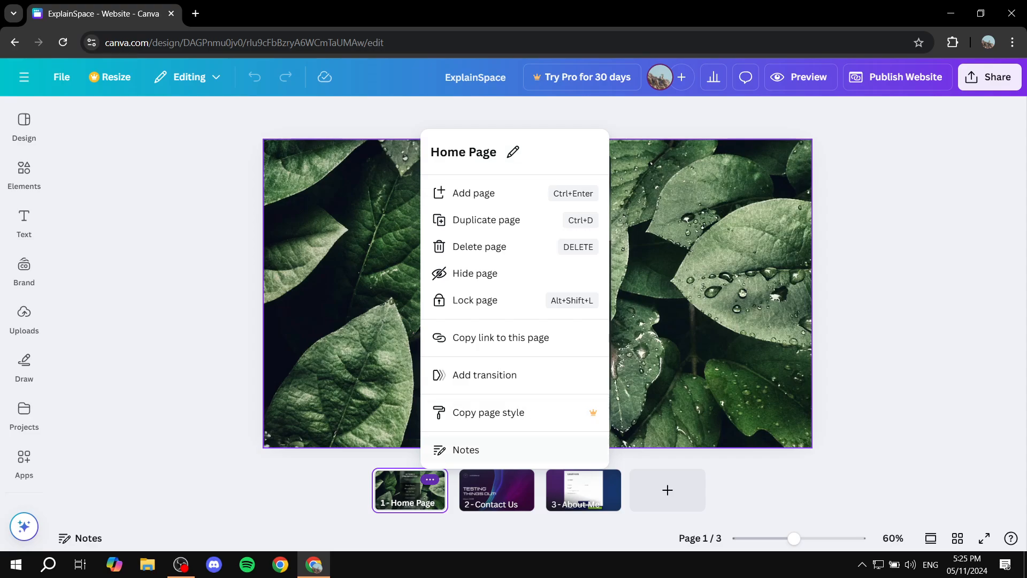
pyautogui.click(497, 490)
pyautogui.click(517, 479)
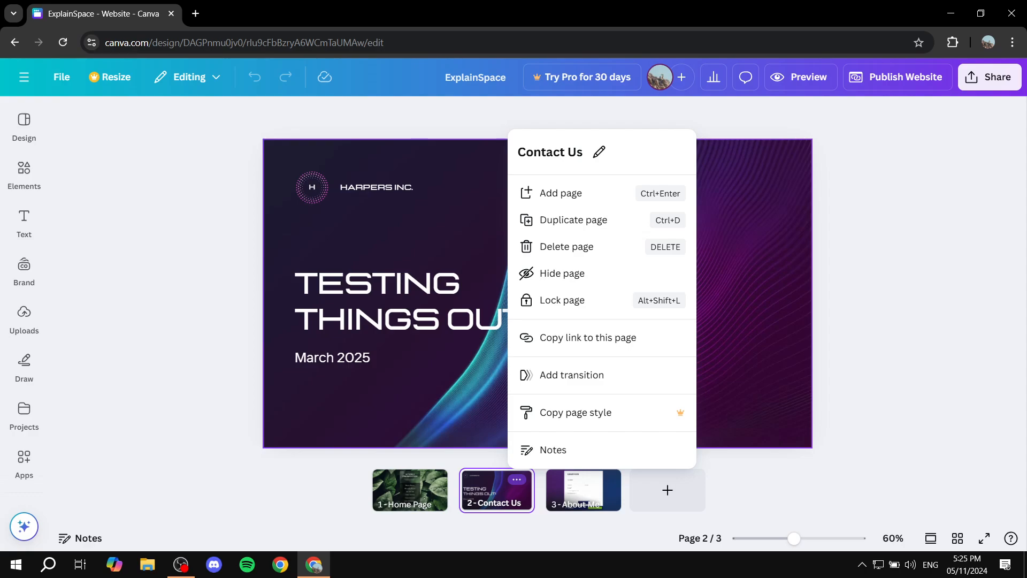
pyautogui.press('Escape')
# Add a fourth page using the recently used green leaf template and delete all its text and panel elements
pyautogui.click(667, 490)
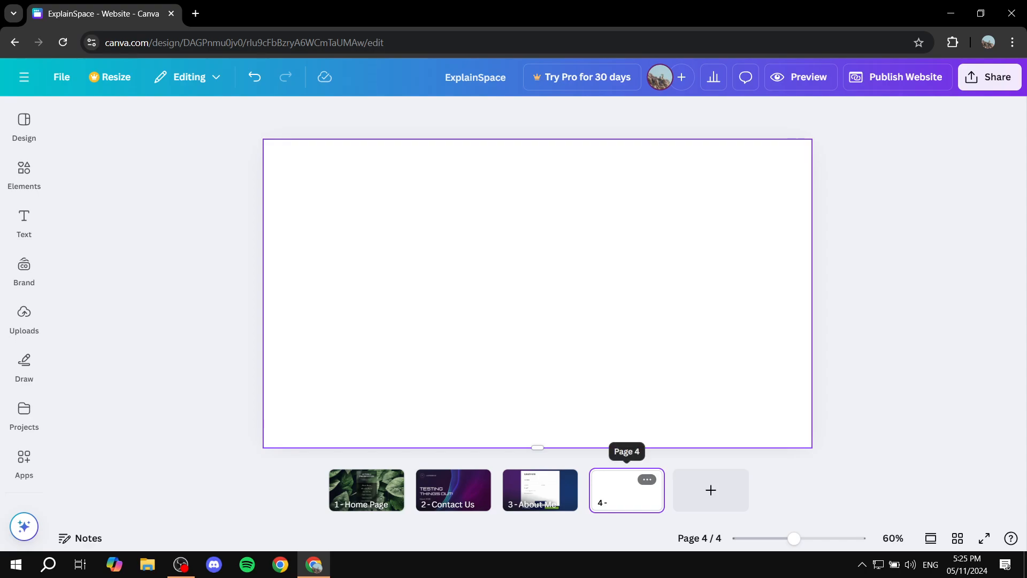
pyautogui.moveTo(24, 127)
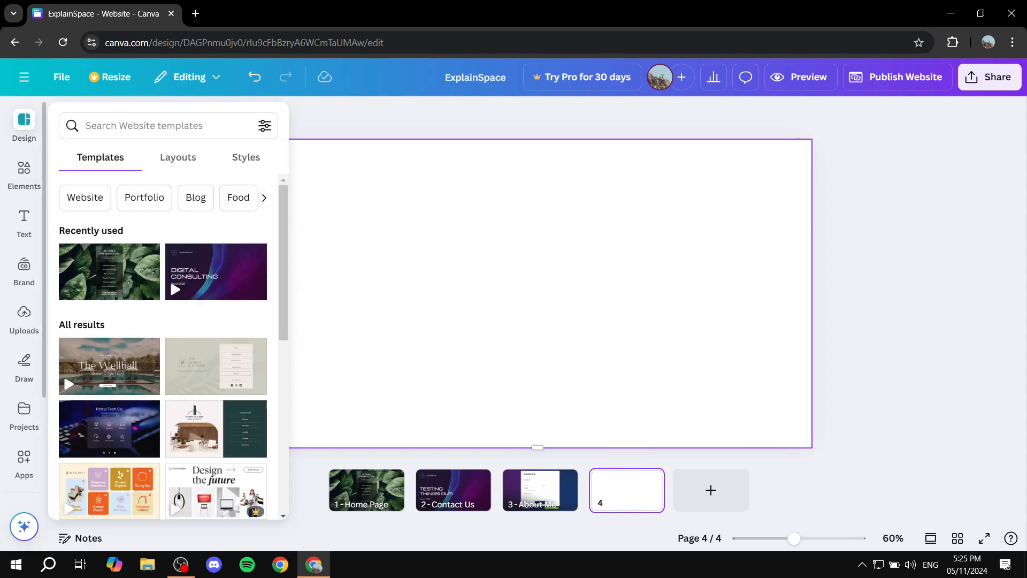
pyautogui.click(146, 252)
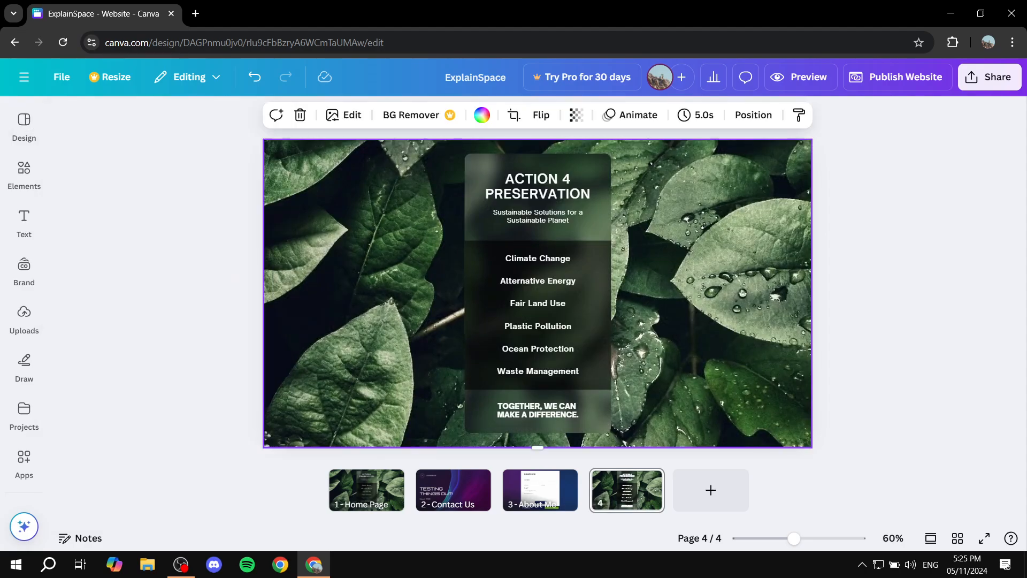
pyautogui.hotkey('ctrl', 'a')
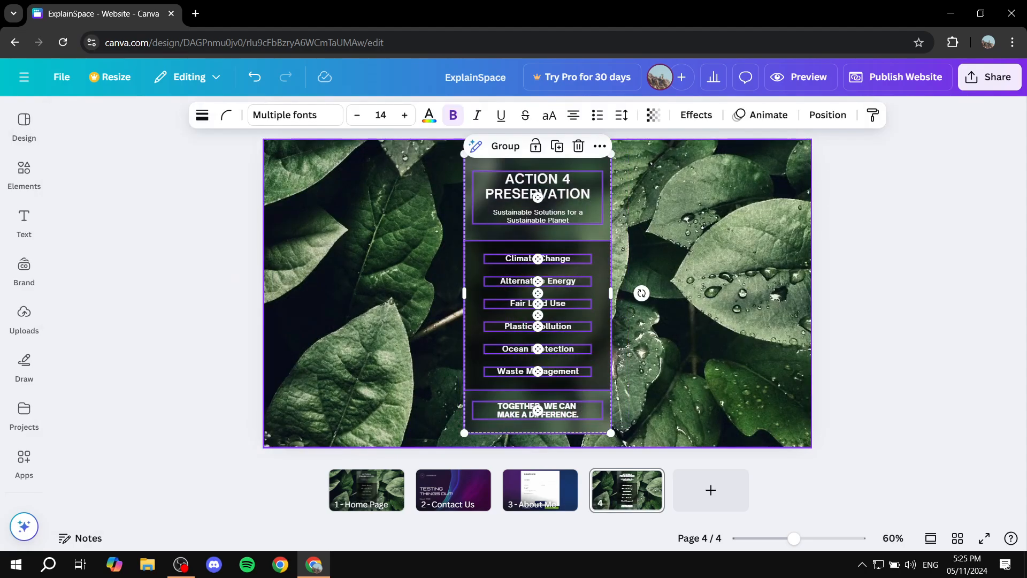
pyautogui.press('Delete')
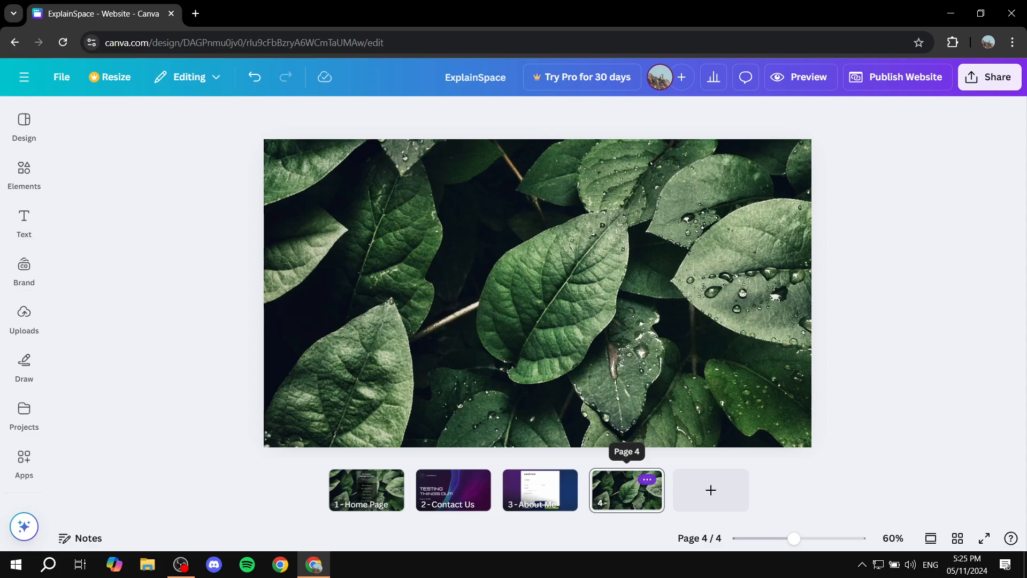
# Title the fourth page "Test Page"
pyautogui.click(646, 479)
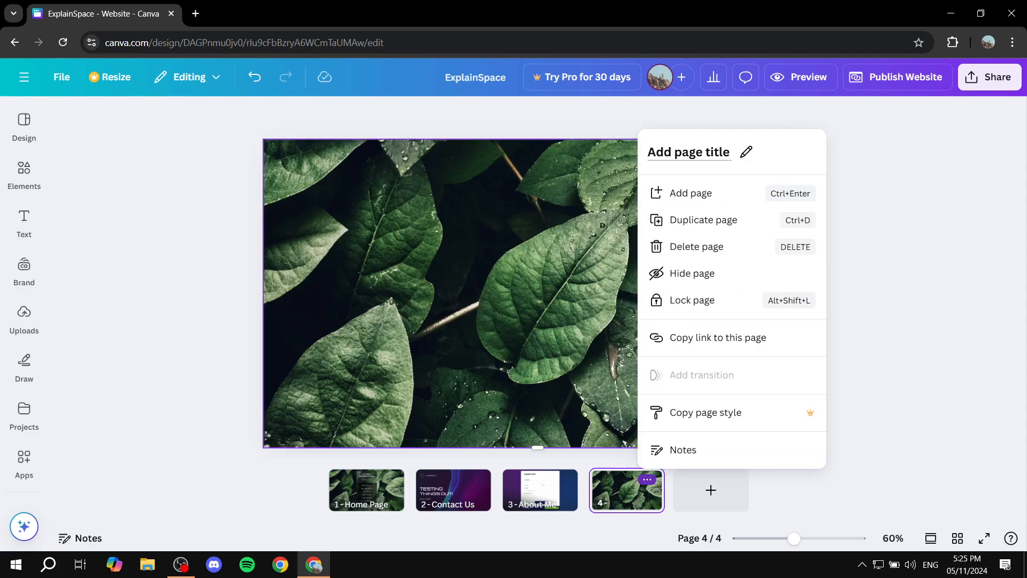
pyautogui.click(745, 152)
pyautogui.write('T')
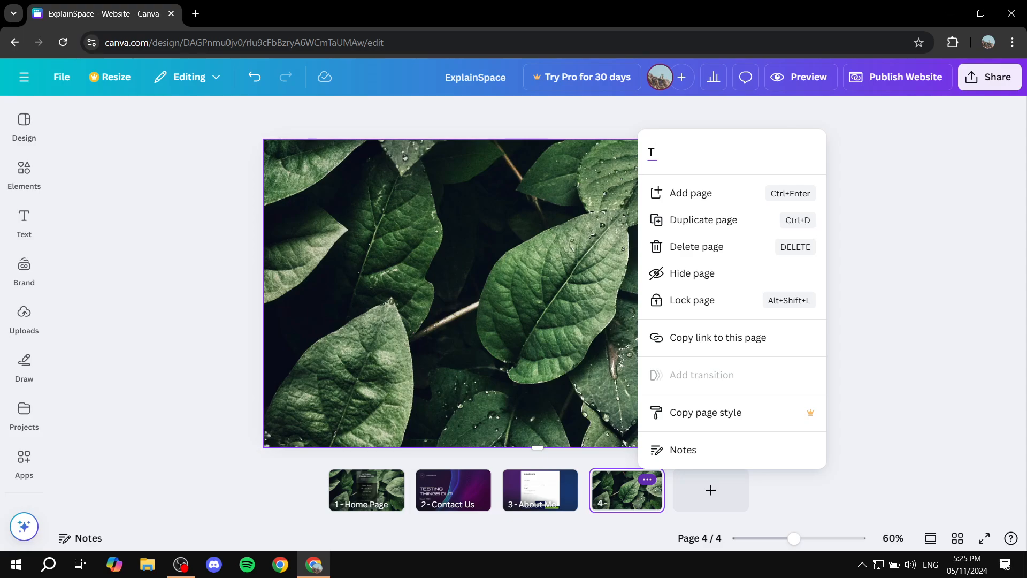
pyautogui.write('est Page')
pyautogui.press('Return')
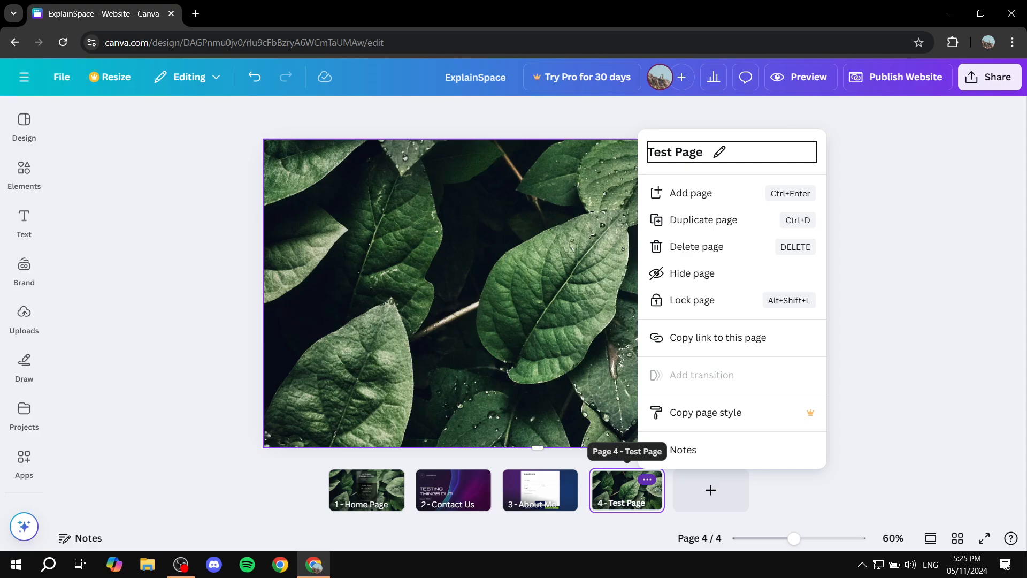
pyautogui.press('Escape')
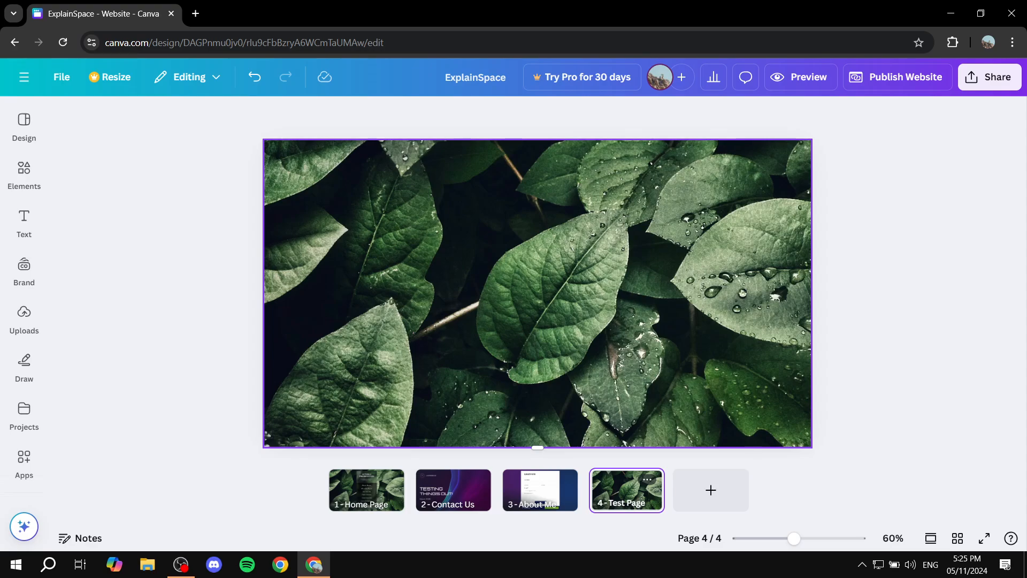
# From the Home Page, open the website publishing options and turn off Include navigation menu in the expanded preview
pyautogui.click(366, 490)
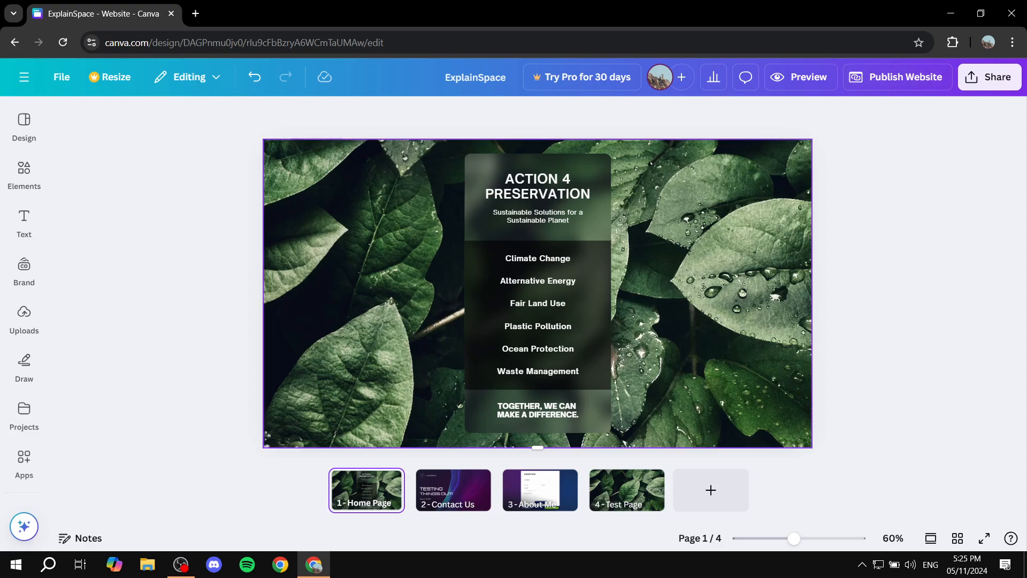
pyautogui.click(897, 76)
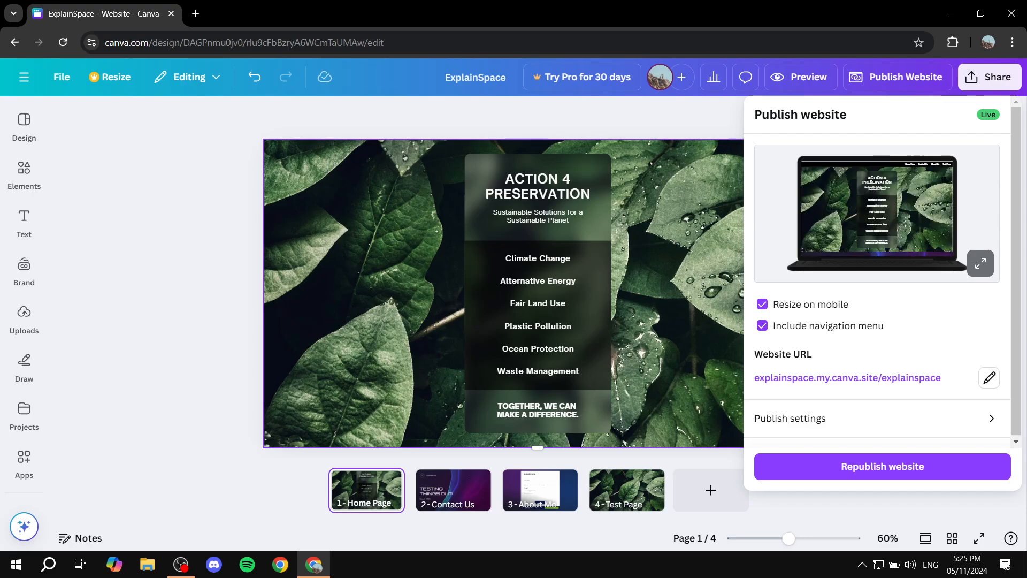
pyautogui.click(762, 326)
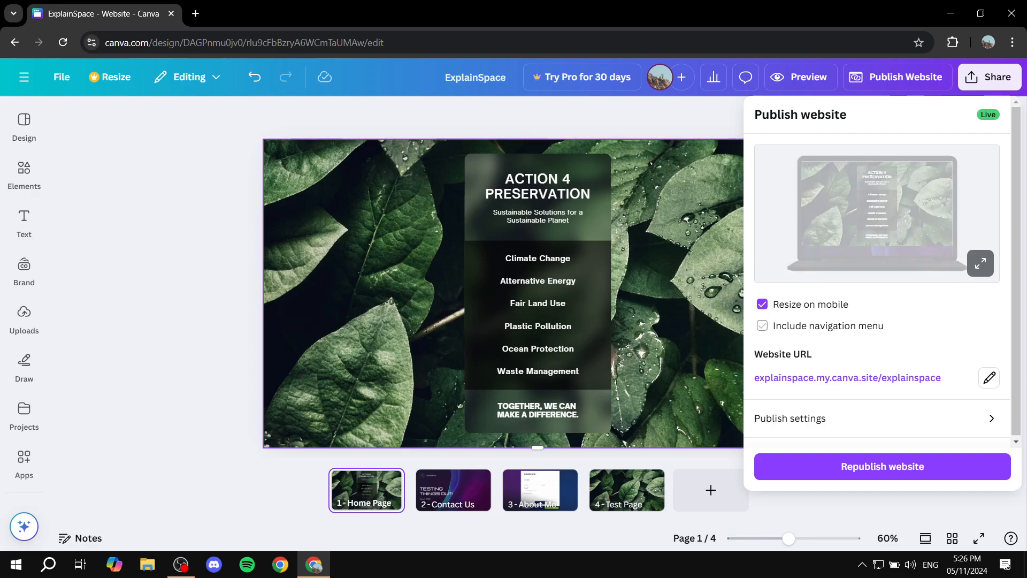
pyautogui.click(762, 326)
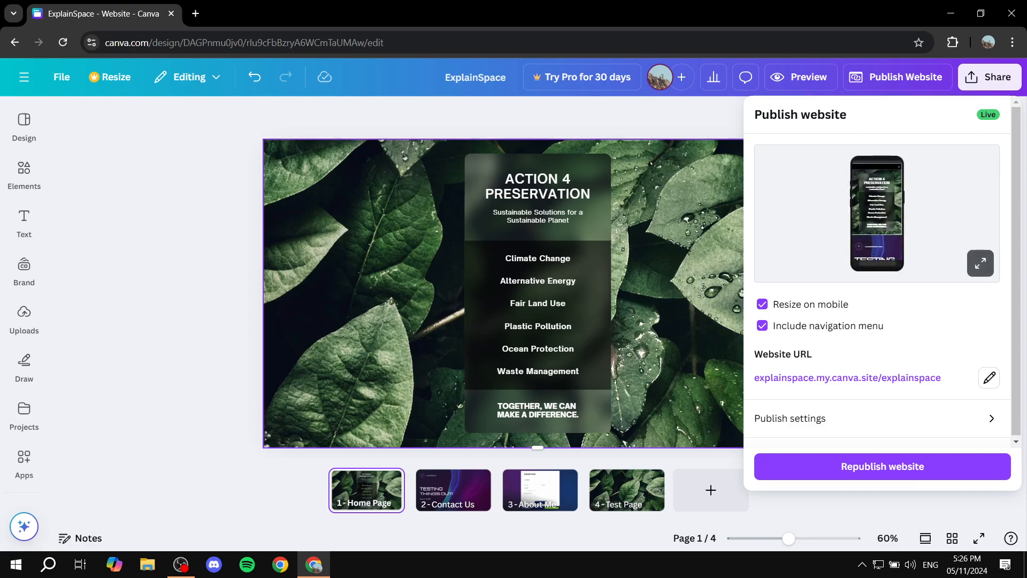
pyautogui.click(980, 263)
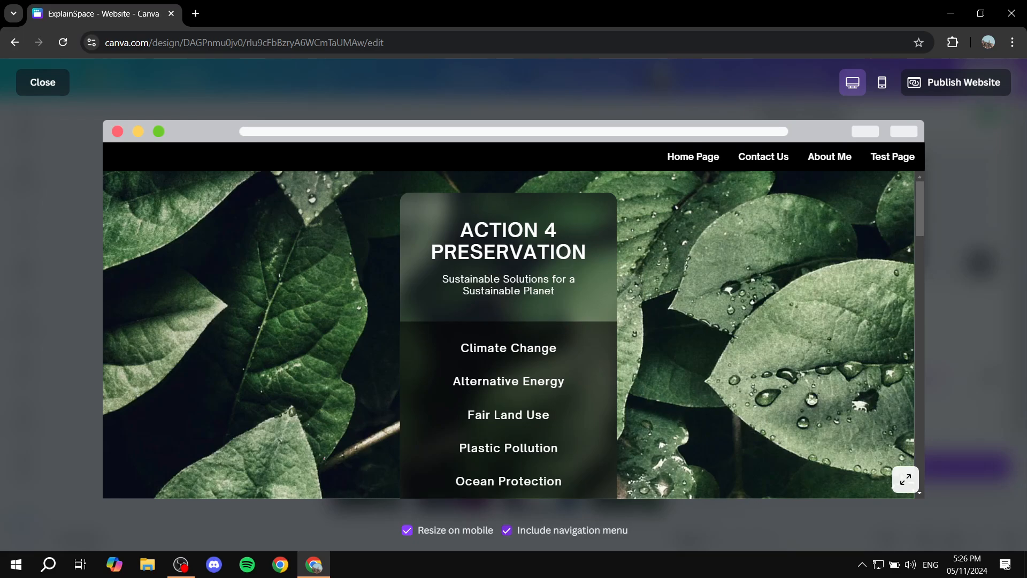
pyautogui.click(506, 530)
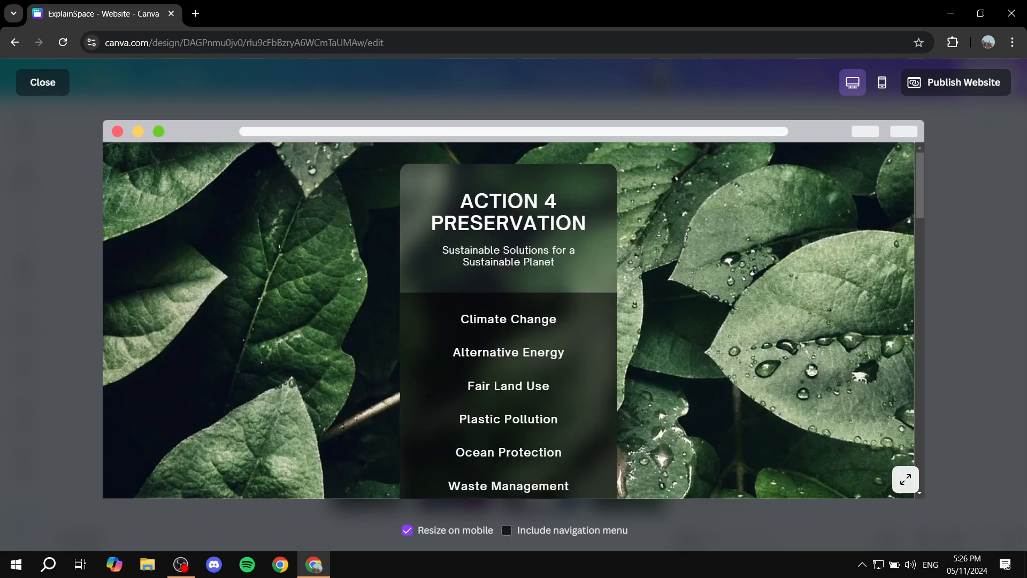
pyautogui.press('Escape')
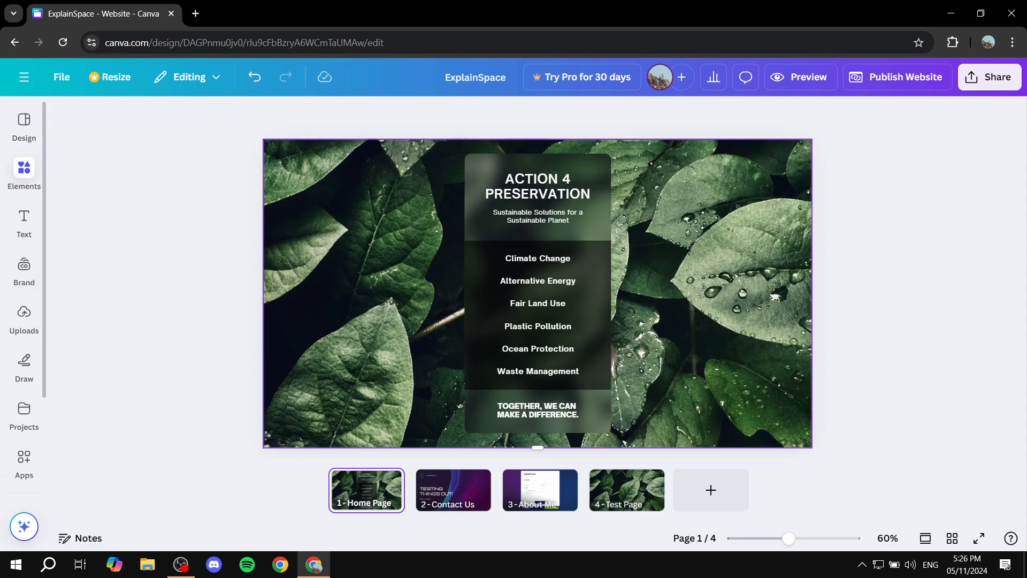
# Add a rounded square to the Home Page's upper-right area and fill it with the Brand Kit green
pyautogui.moveTo(24, 174)
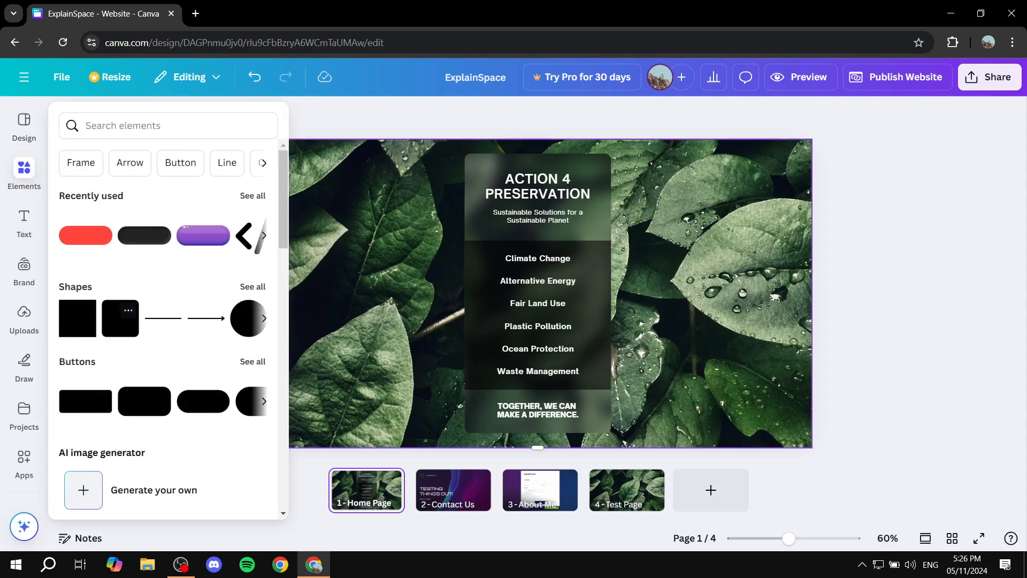
pyautogui.click(120, 319)
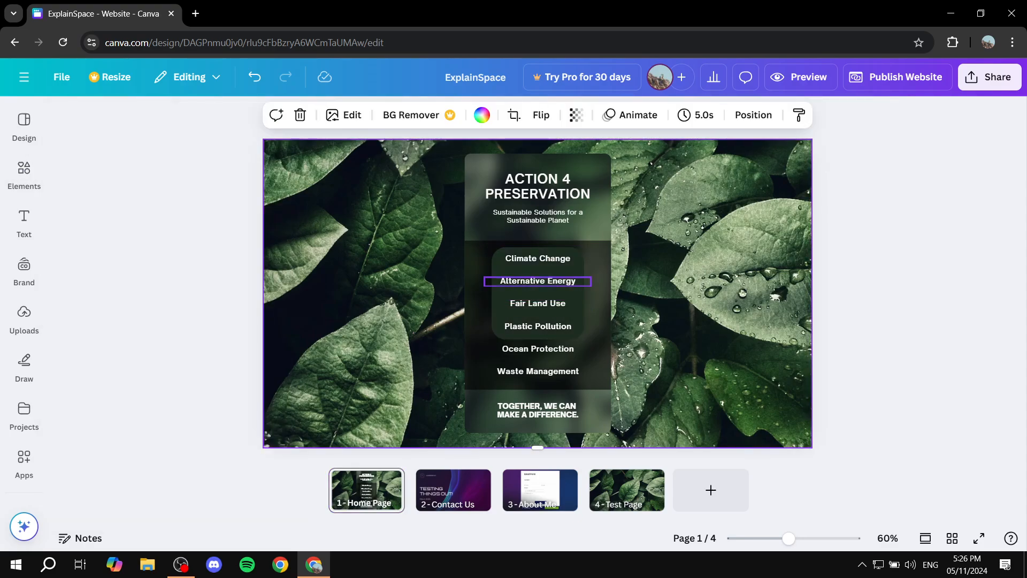
pyautogui.moveTo(537, 293); pyautogui.dragTo(681, 194)
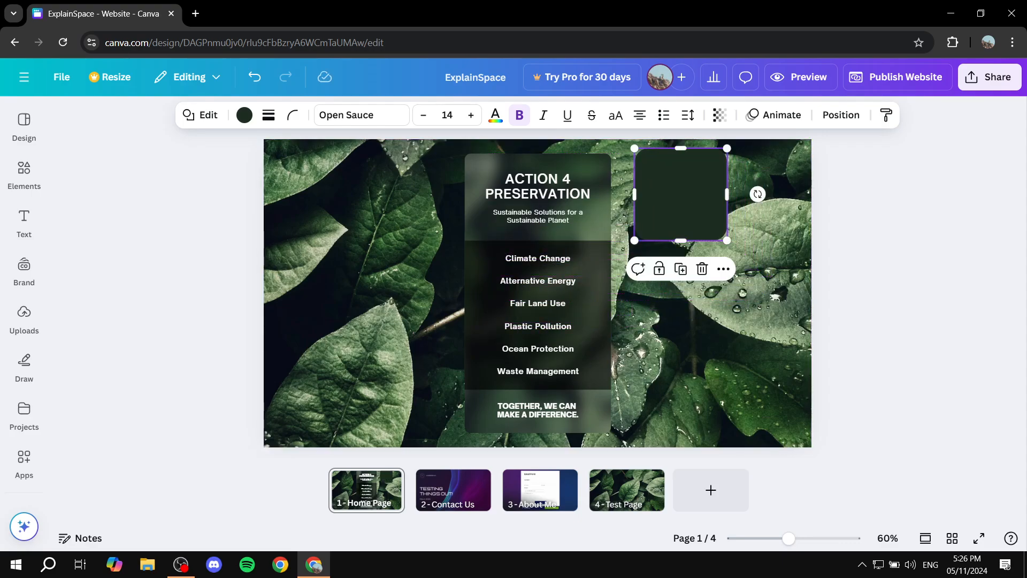
pyautogui.click(244, 115)
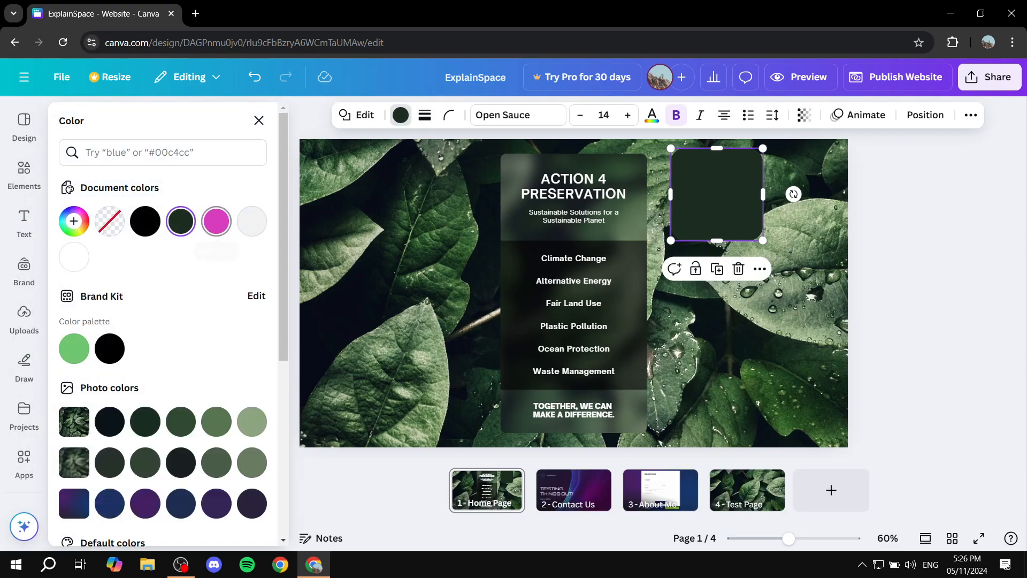
pyautogui.click(74, 348)
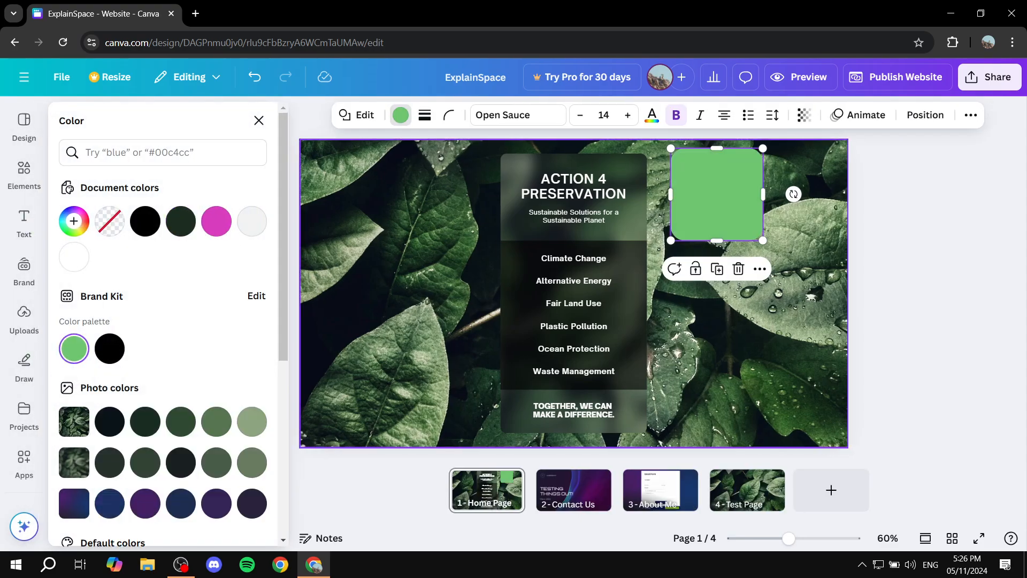
# Resize the green shape into a wide bar about 74 high along the page's top edge, beside the center panel
pyautogui.moveTo(716, 240); pyautogui.dragTo(837, 163)
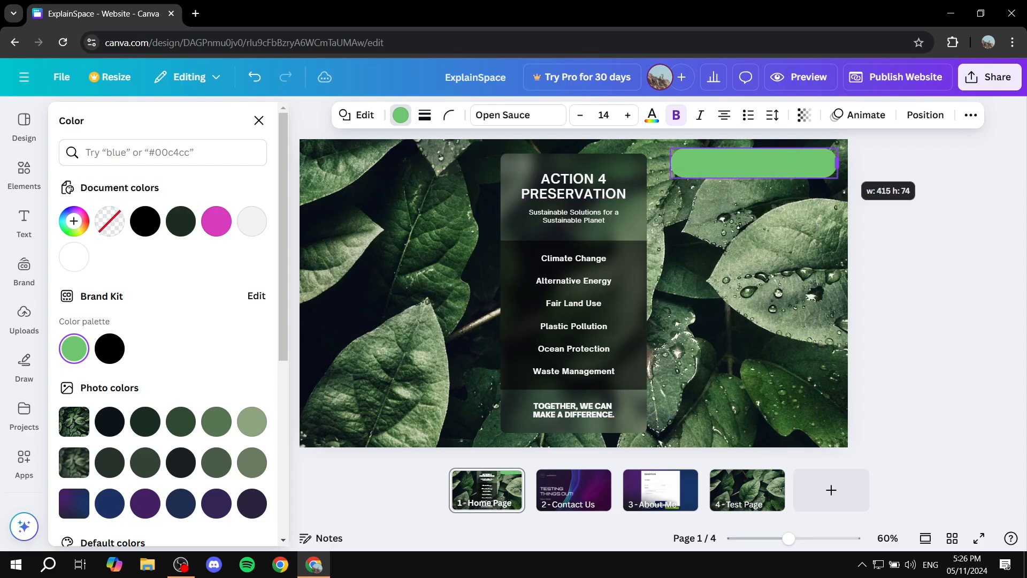
pyautogui.moveTo(671, 163); pyautogui.dragTo(647, 163)
pyautogui.moveTo(742, 163); pyautogui.dragTo(747, 162)
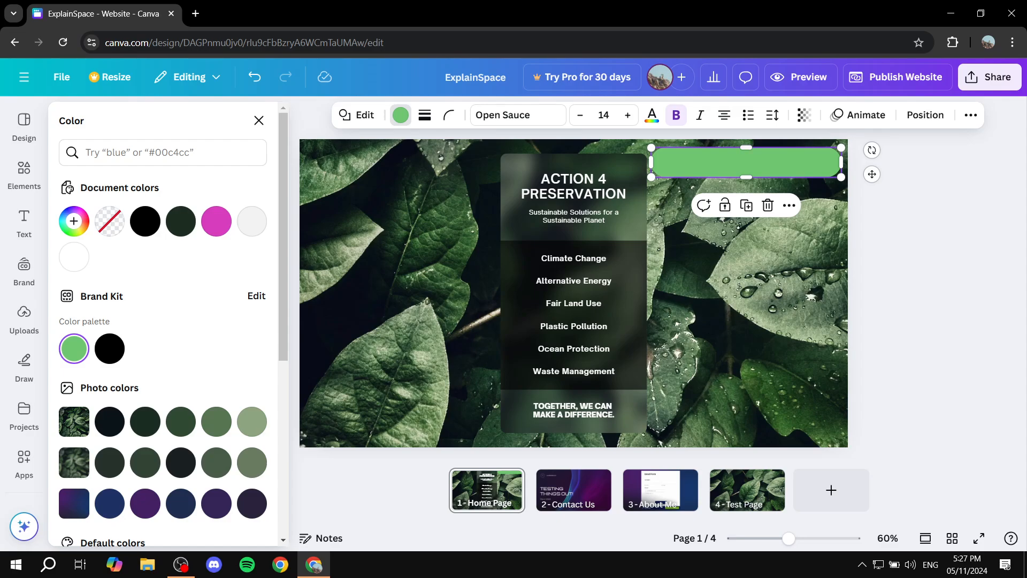
pyautogui.click(746, 251)
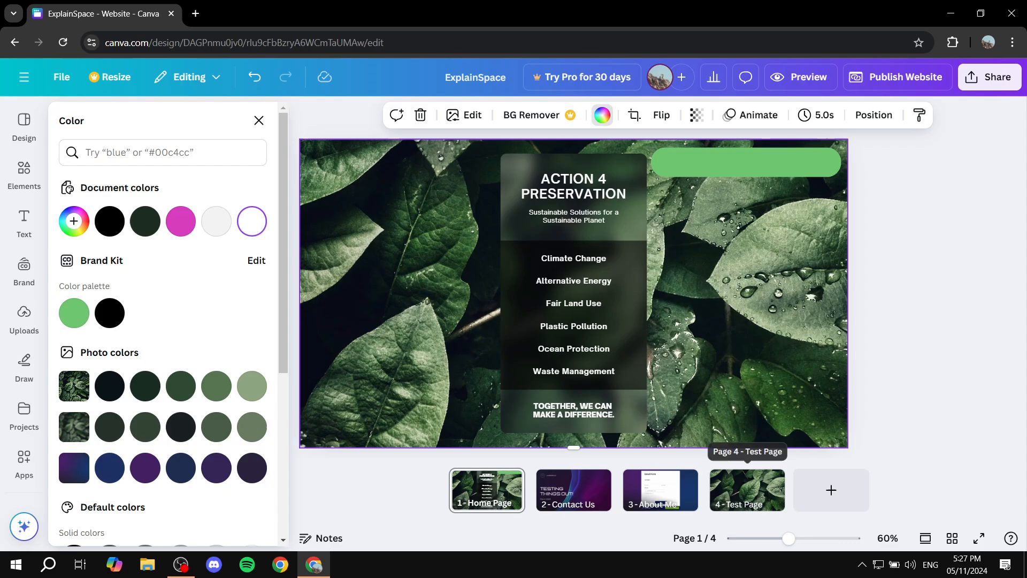
# Add a subheading reading "Contact Us" and place it at the left end of the green bar
pyautogui.click(24, 219)
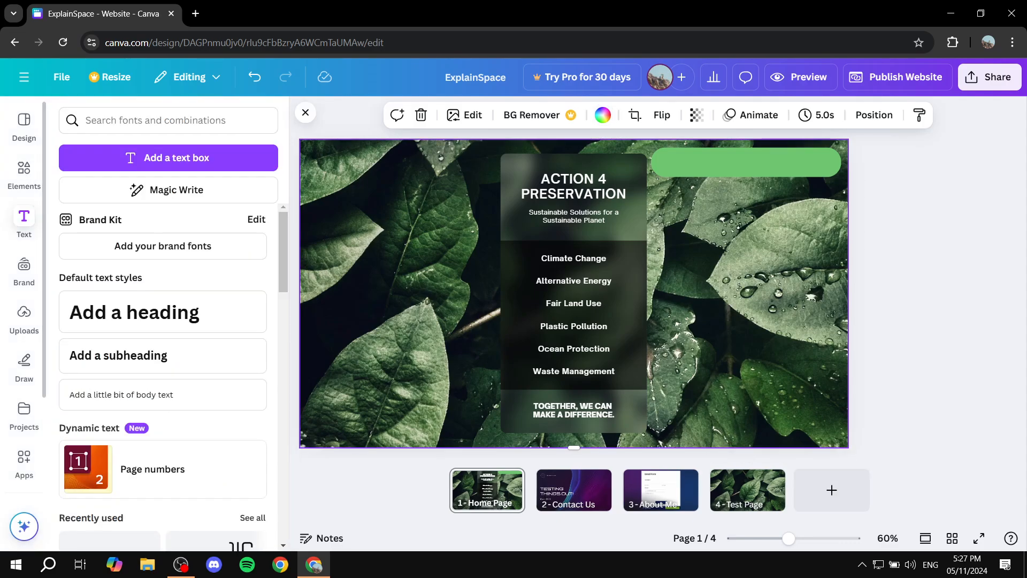
pyautogui.click(118, 355)
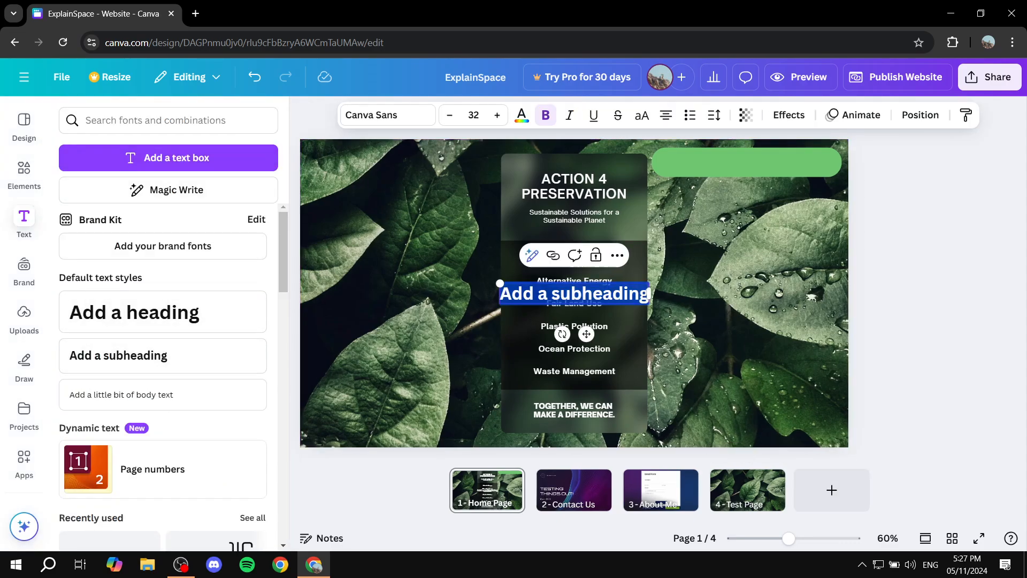
pyautogui.write('Contact')
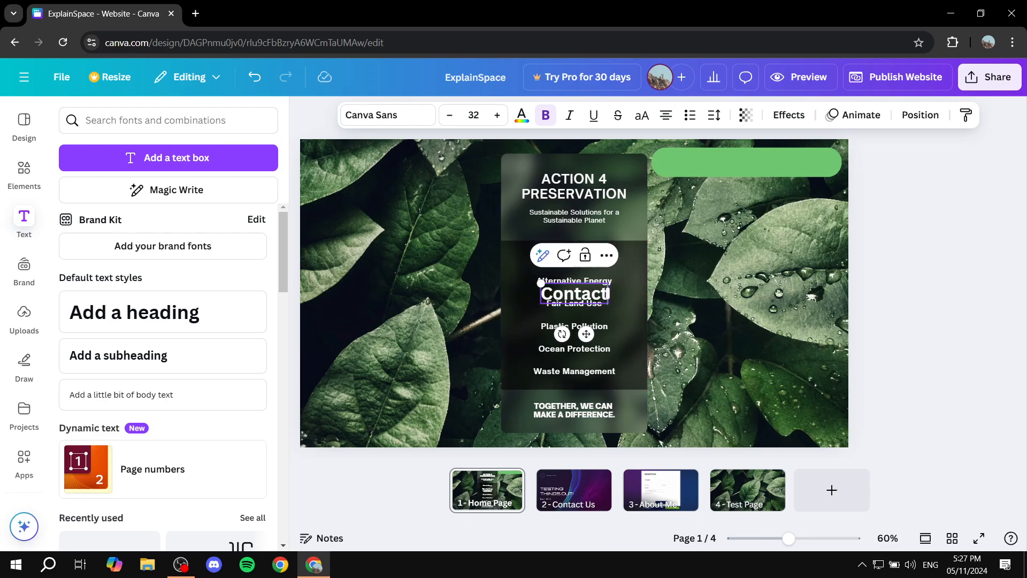
pyautogui.write(' Us')
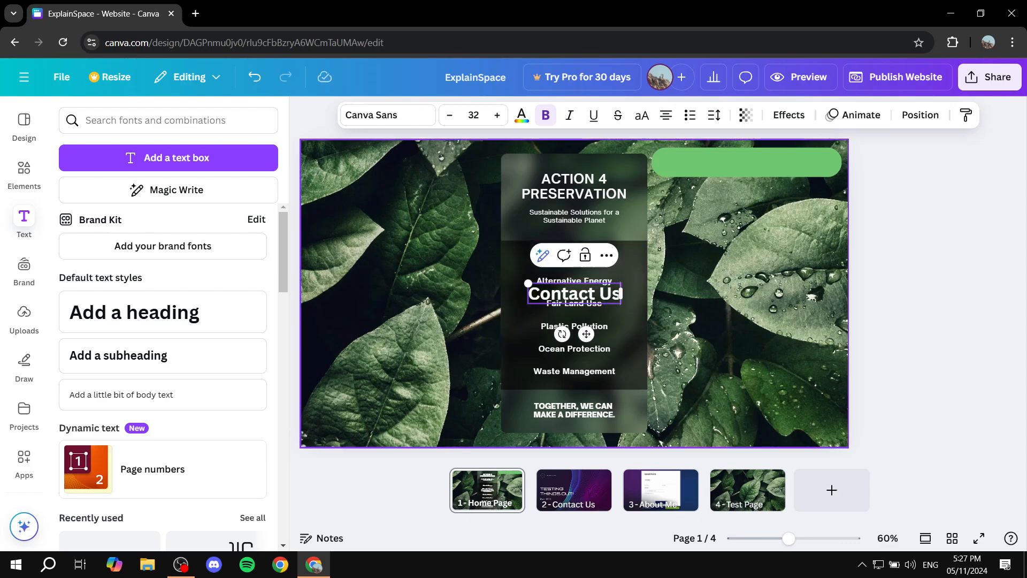
pyautogui.click(407, 293)
pyautogui.moveTo(574, 293); pyautogui.dragTo(701, 163)
# Select all elements of the center ACTION 4 PRESERVATION panel, scale them down together and center them below the green bar
pyautogui.click(574, 293)
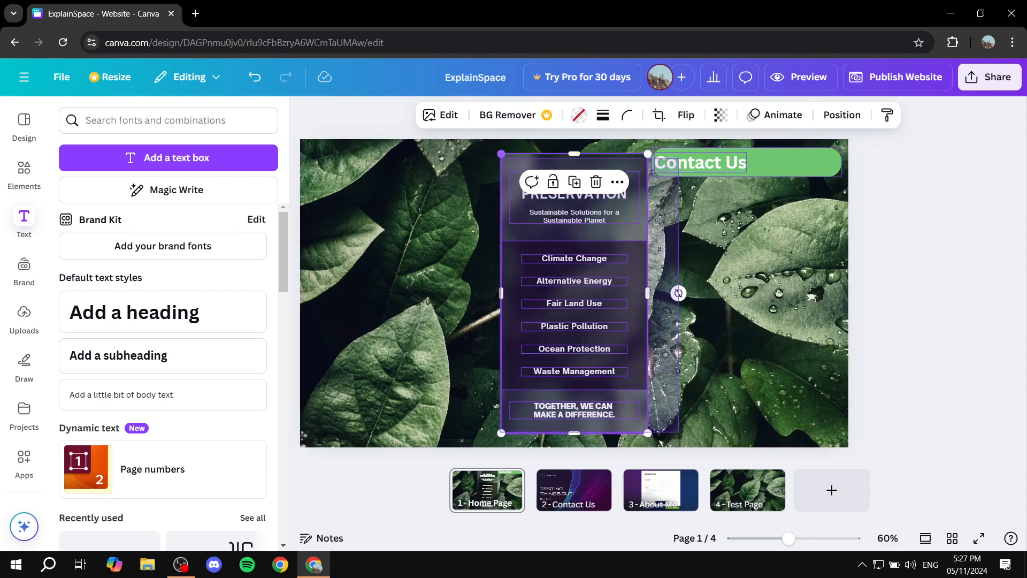
pyautogui.moveTo(600, 256); pyautogui.dragTo(601, 371)
pyautogui.moveTo(465, 433); pyautogui.dragTo(631, 151)
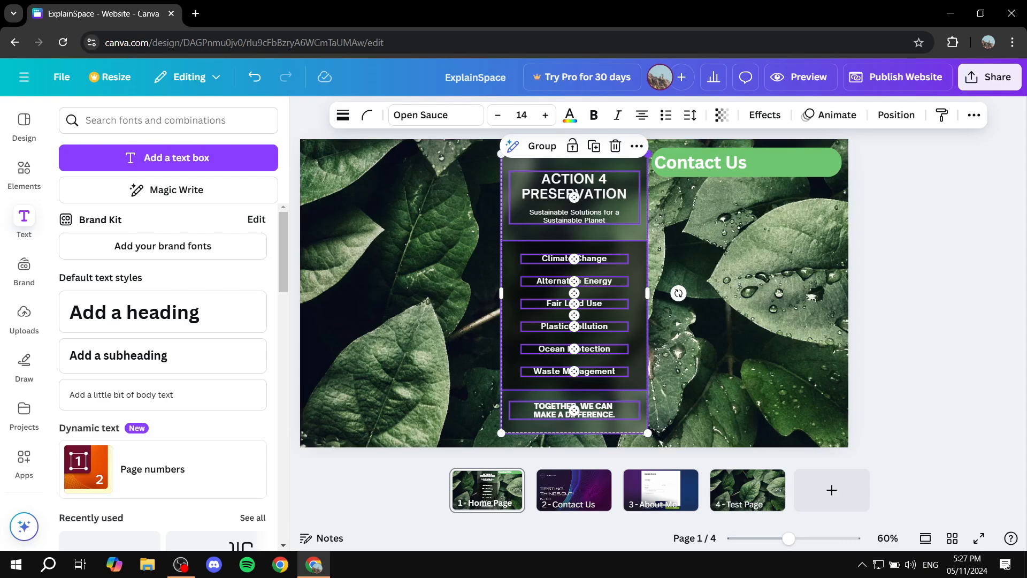
pyautogui.moveTo(648, 154); pyautogui.dragTo(625, 195)
pyautogui.moveTo(564, 232); pyautogui.dragTo(574, 231)
# Delete the "Contact Us" text from the green bar and stretch the bar across nearly the full width of the page
pyautogui.doubleClick(748, 162)
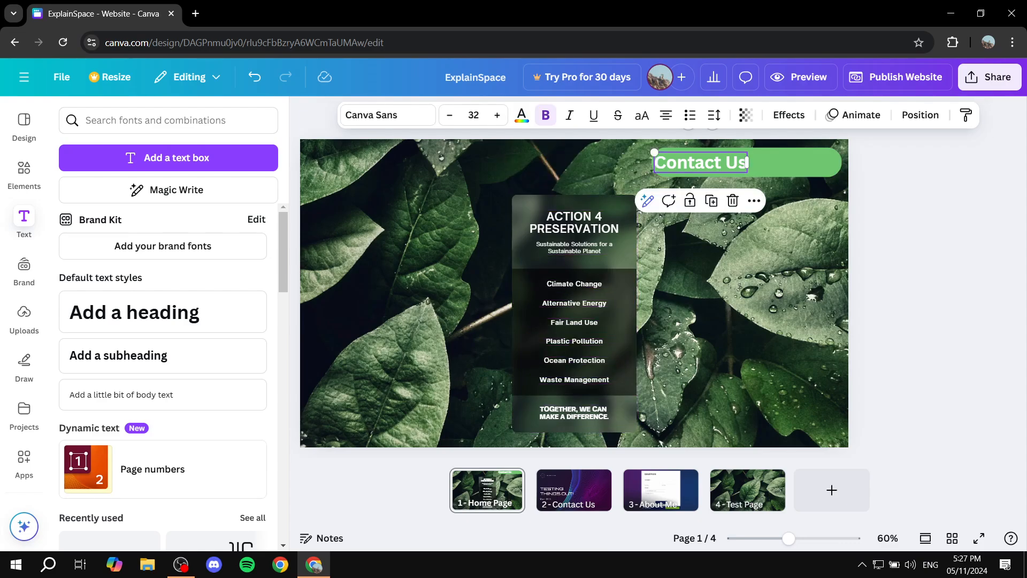
pyautogui.press('Delete')
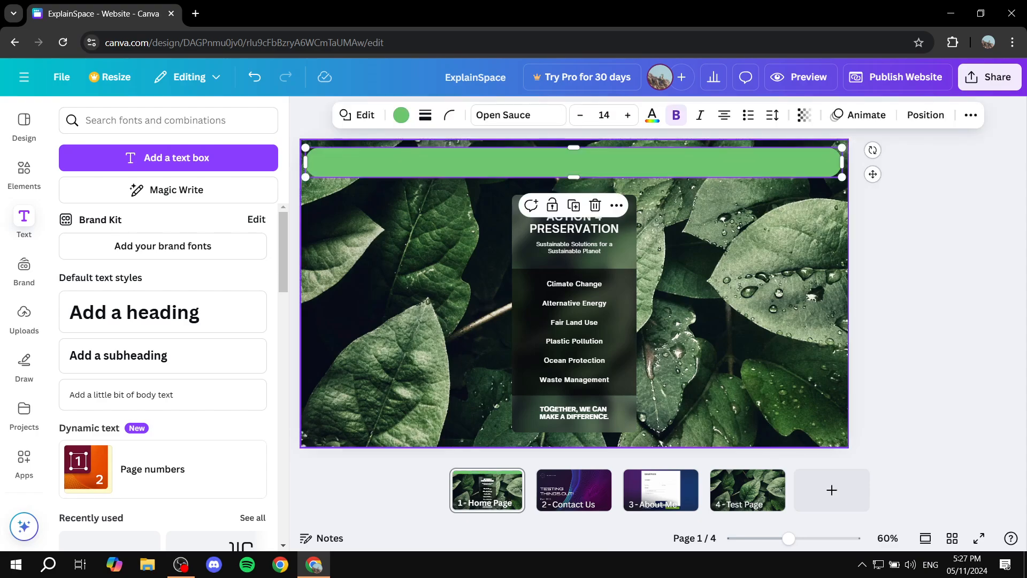
pyautogui.click(401, 241)
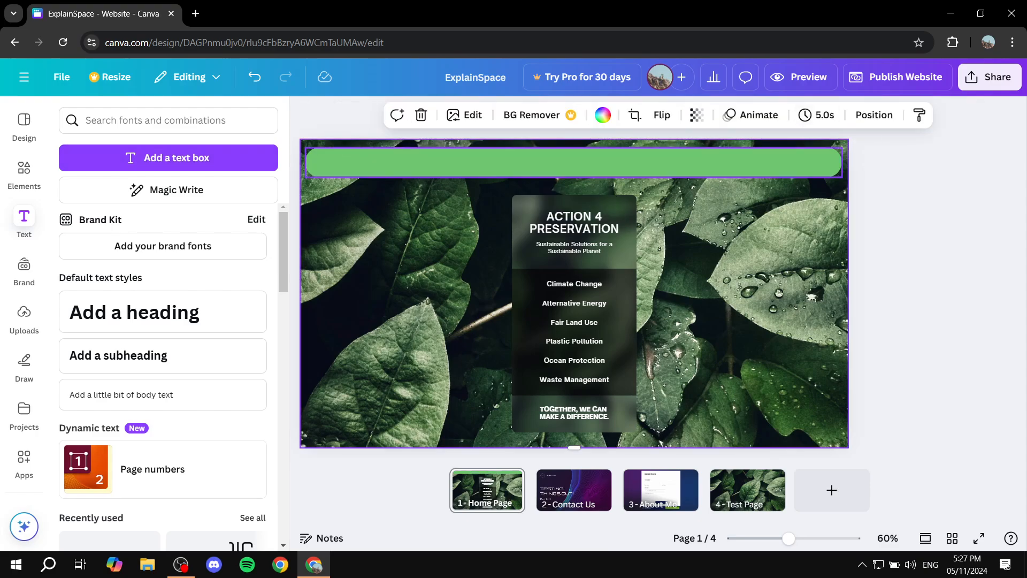
# Add a subheading reading "Contact Us" and place it near the left end of the green bar, vertically centered
pyautogui.click(119, 355)
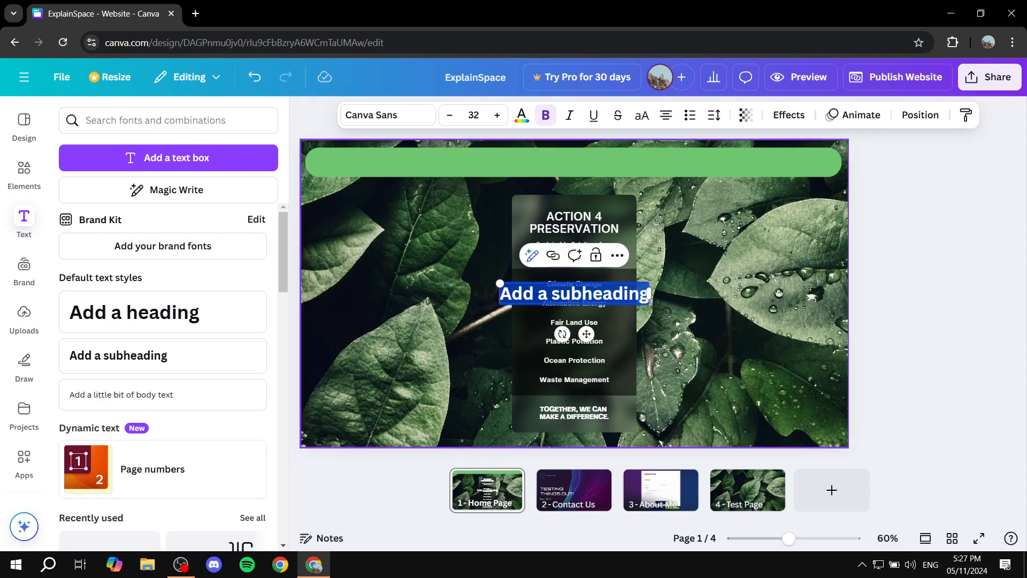
pyautogui.moveTo(574, 293); pyautogui.dragTo(397, 162)
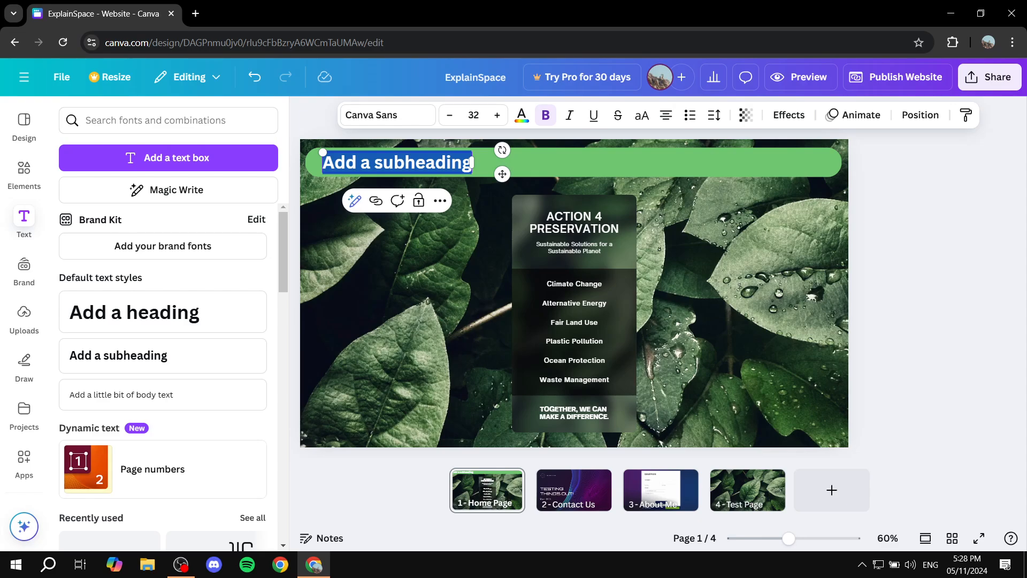
pyautogui.write('Contact U')
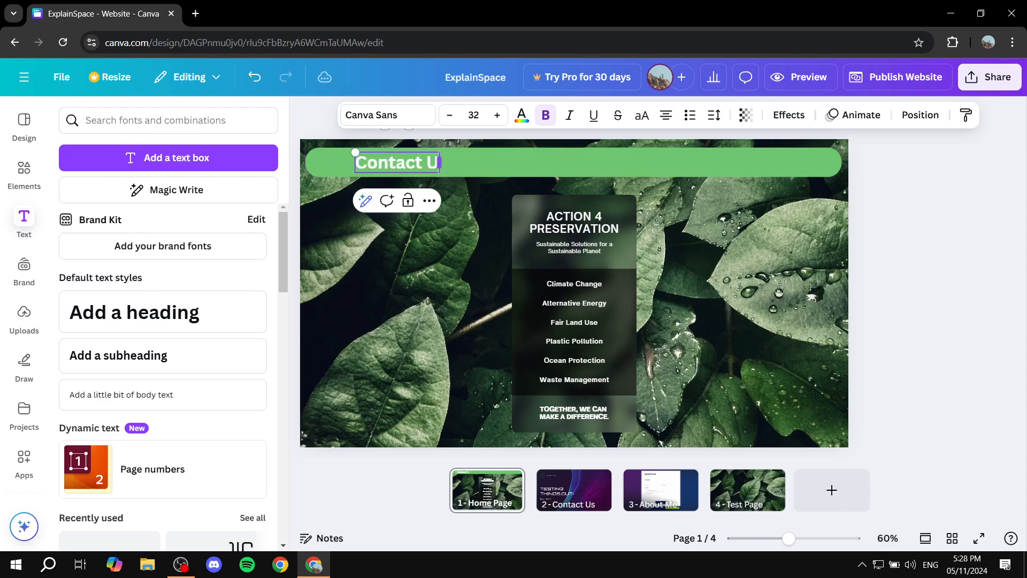
pyautogui.write('s')
pyautogui.click(470, 163)
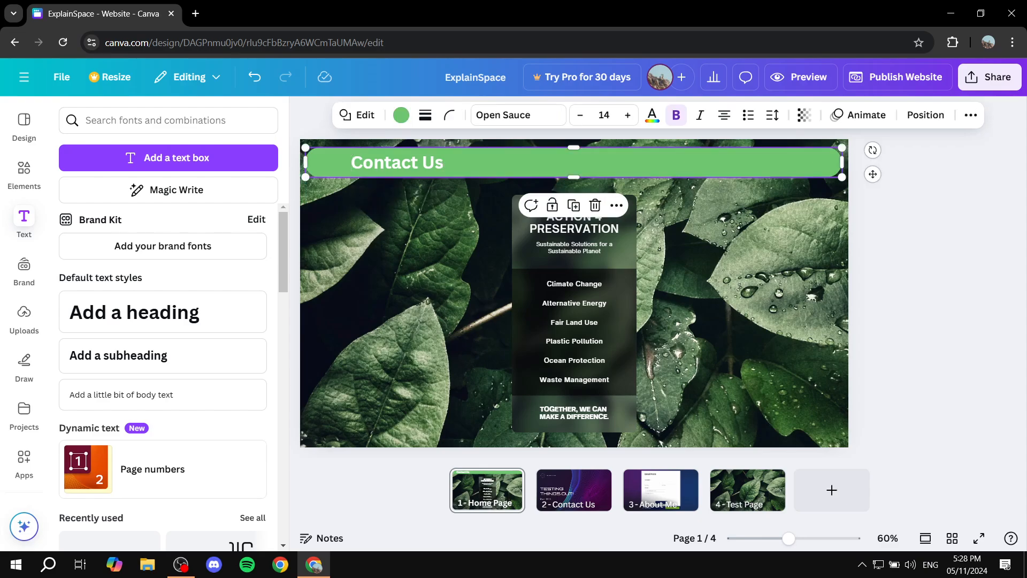
pyautogui.moveTo(406, 163); pyautogui.dragTo(387, 163)
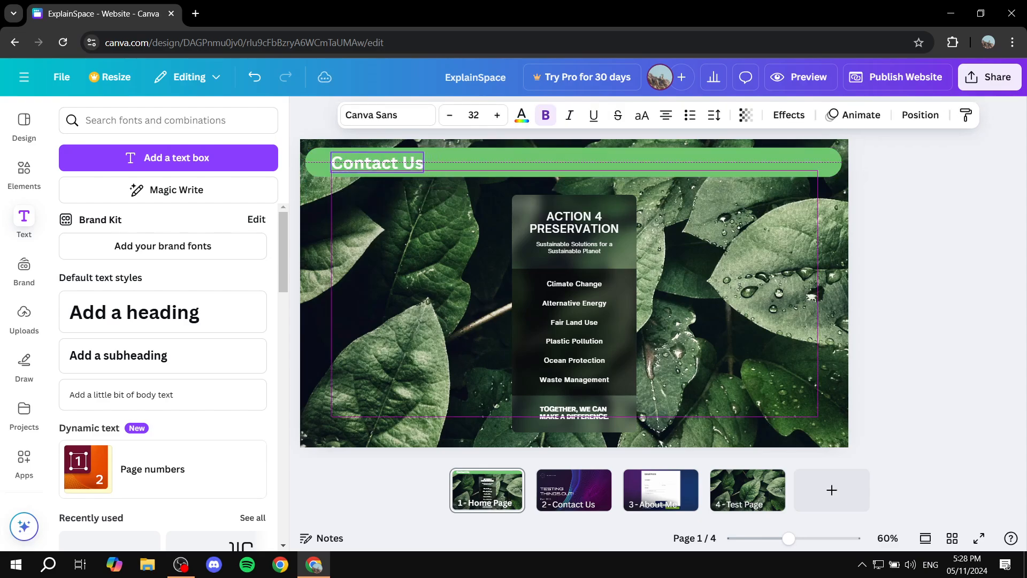
# Duplicate the "Contact Us" text twice and place the copies at the middle and near the right end of the green bar
pyautogui.rightClick(399, 163)
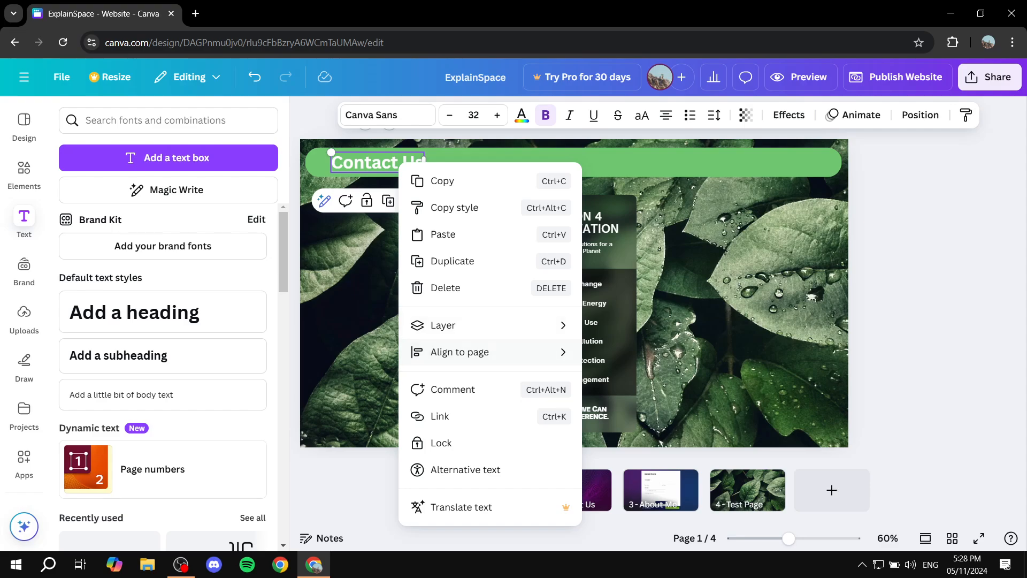
pyautogui.click(470, 261)
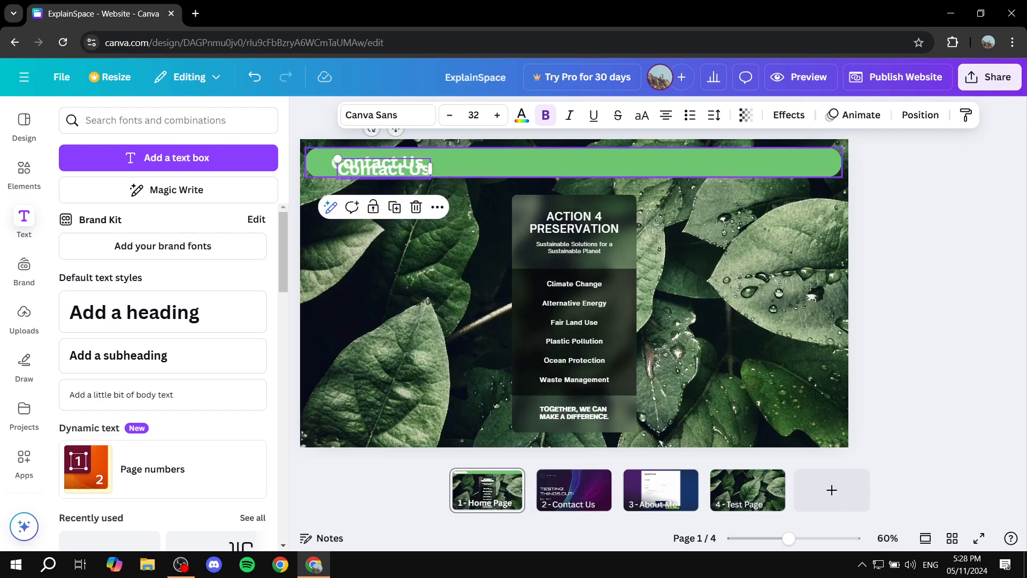
pyautogui.moveTo(407, 163); pyautogui.dragTo(603, 163)
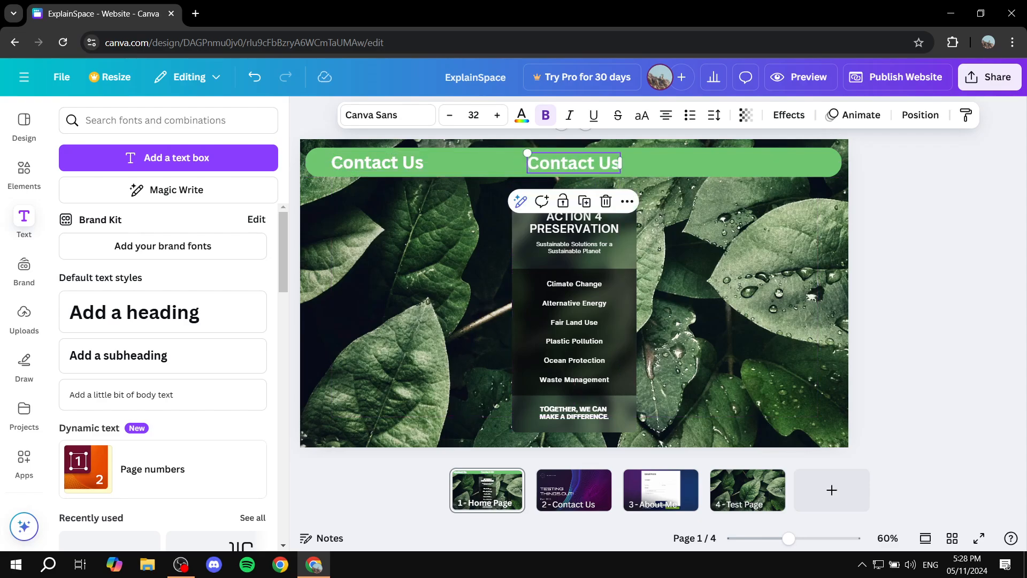
pyautogui.rightClick(596, 165)
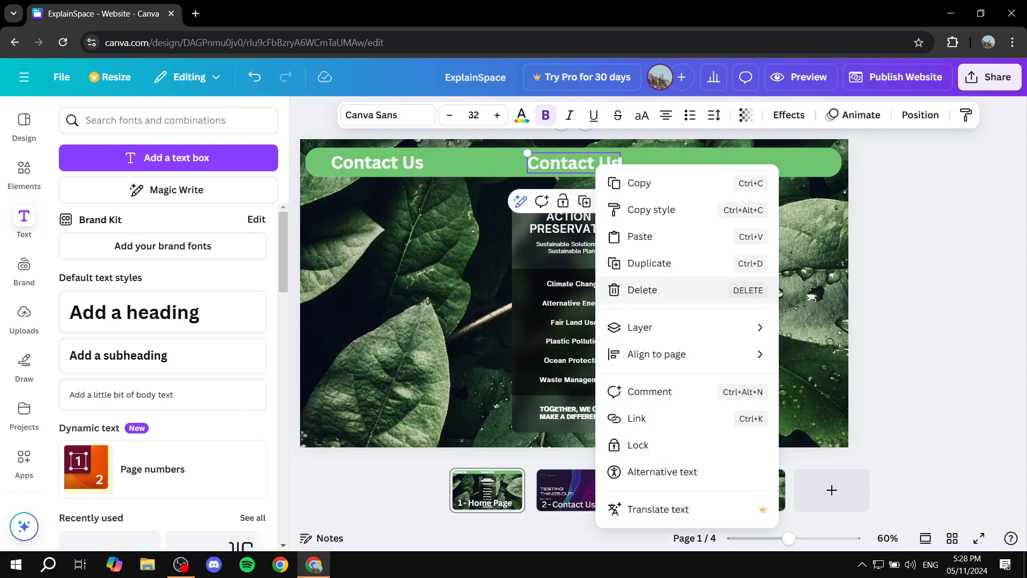
pyautogui.click(649, 263)
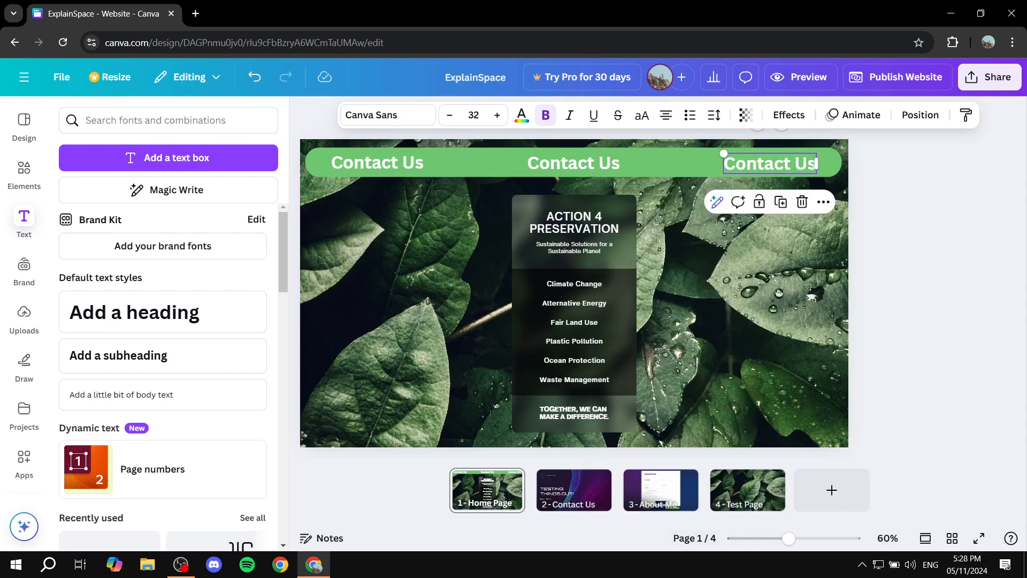
pyautogui.moveTo(816, 163); pyautogui.dragTo(809, 163)
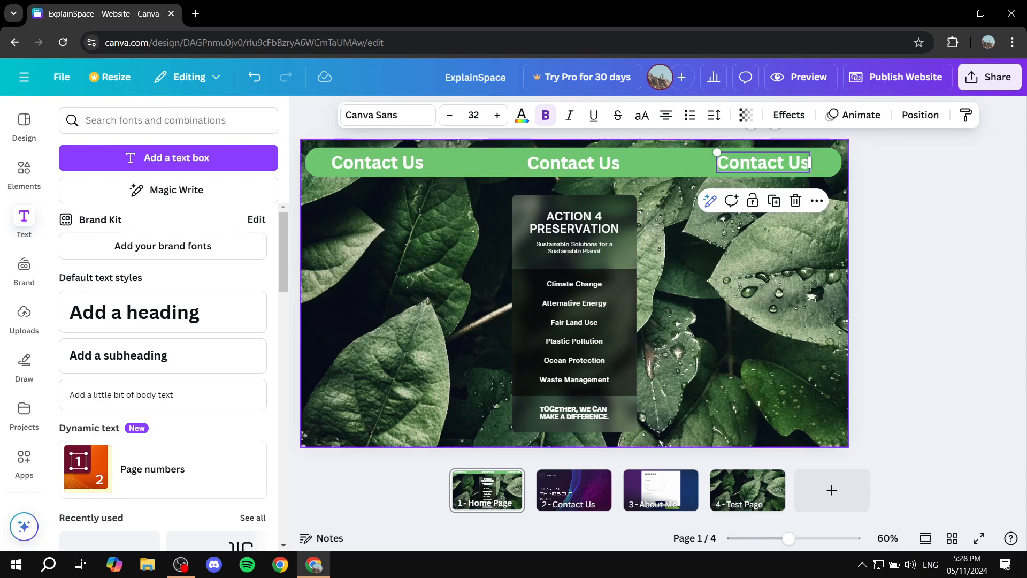
# Change the green bar's middle label to "About Us" and its rightmost label to "Test Page"
pyautogui.click(619, 163)
pyautogui.doubleClick(620, 164)
pyautogui.press('BackSpace')
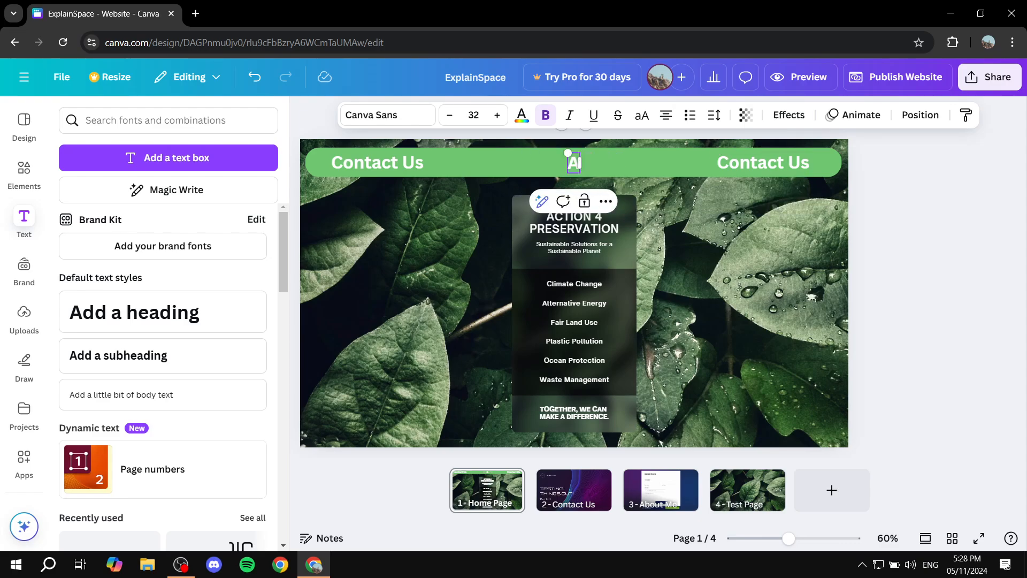
pyautogui.write('About Us')
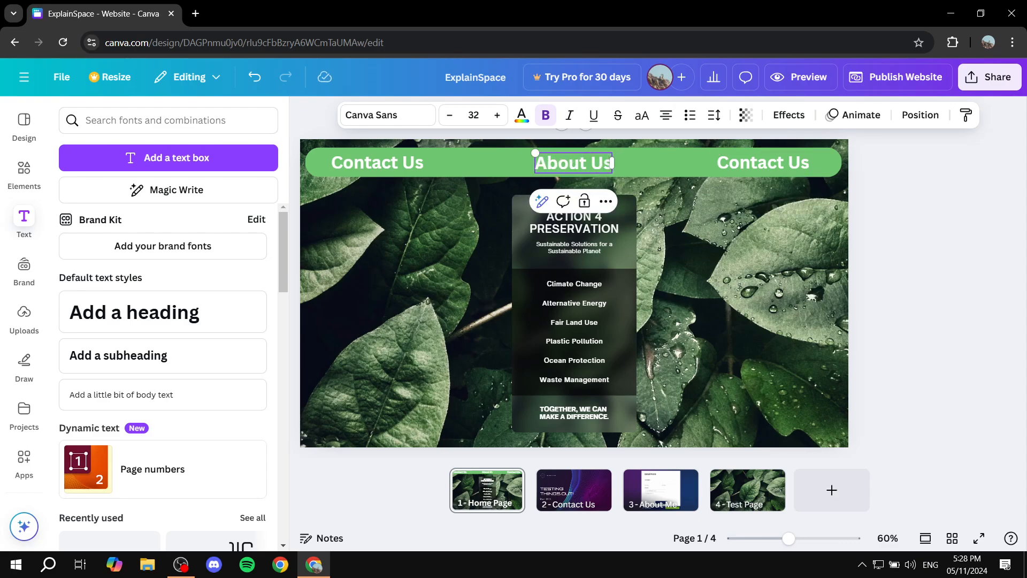
pyautogui.doubleClick(801, 164)
pyautogui.write('Te')
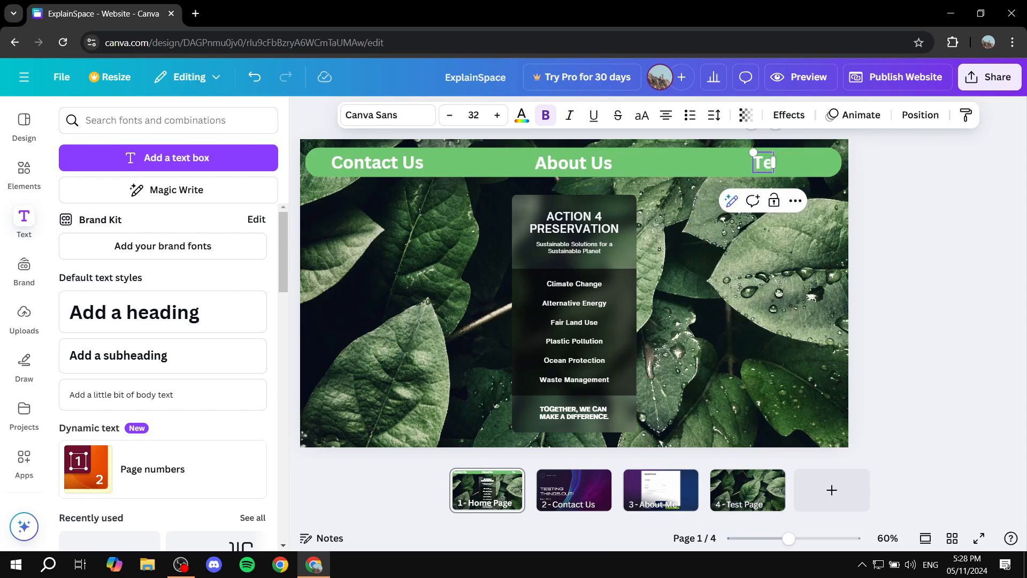
pyautogui.write('st Page')
pyautogui.click(738, 252)
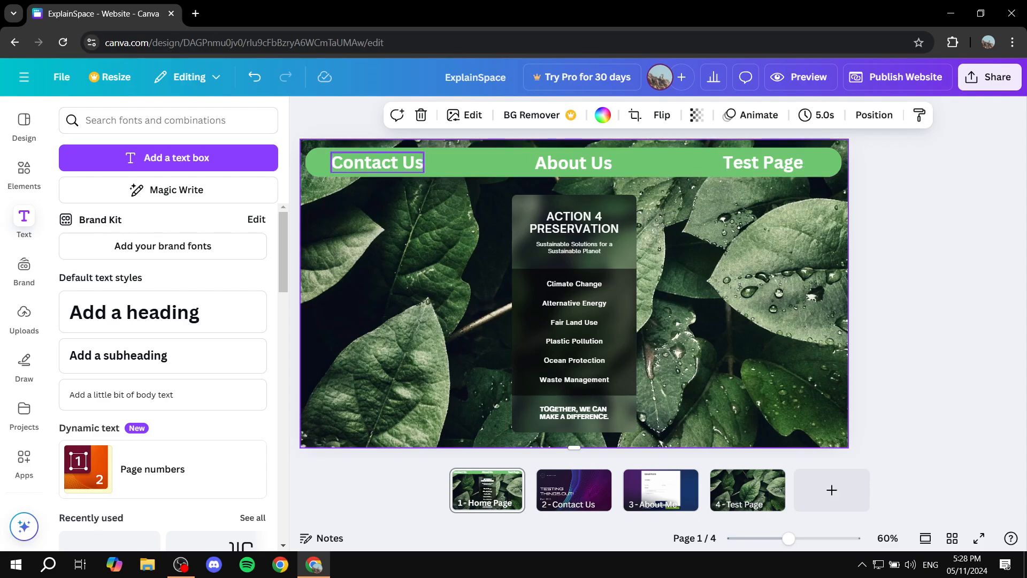
# Link the "Contact Us" label in the green bar to the document page "2 - Contact Us"
pyautogui.click(380, 162)
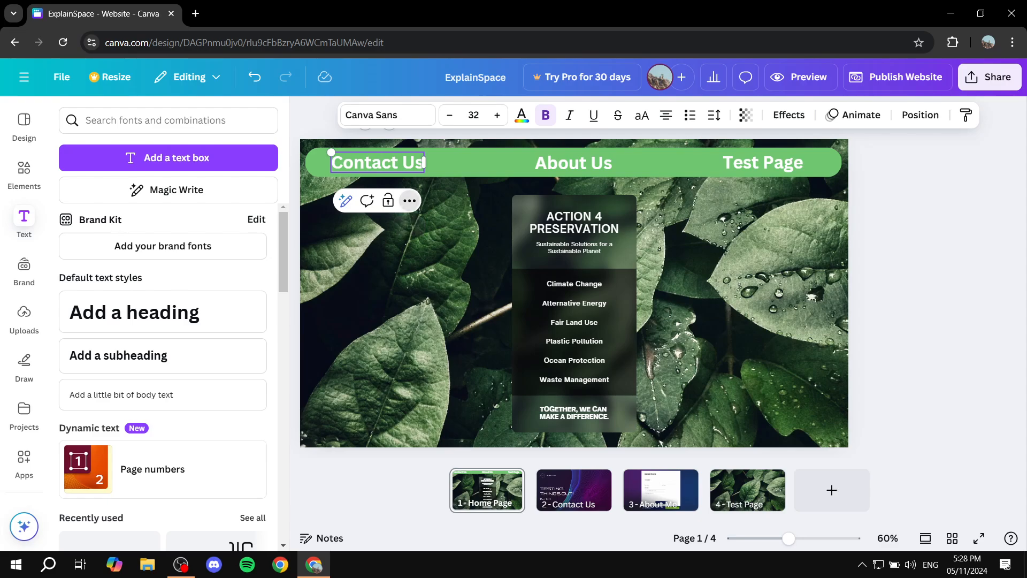
pyautogui.click(409, 201)
pyautogui.click(439, 444)
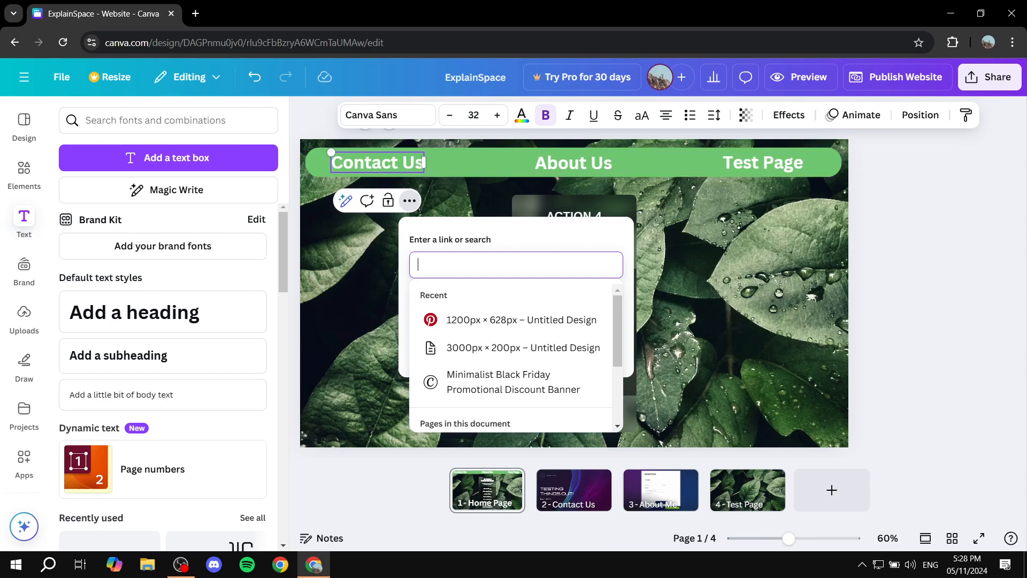
pyautogui.scroll(-2, 513, 348)
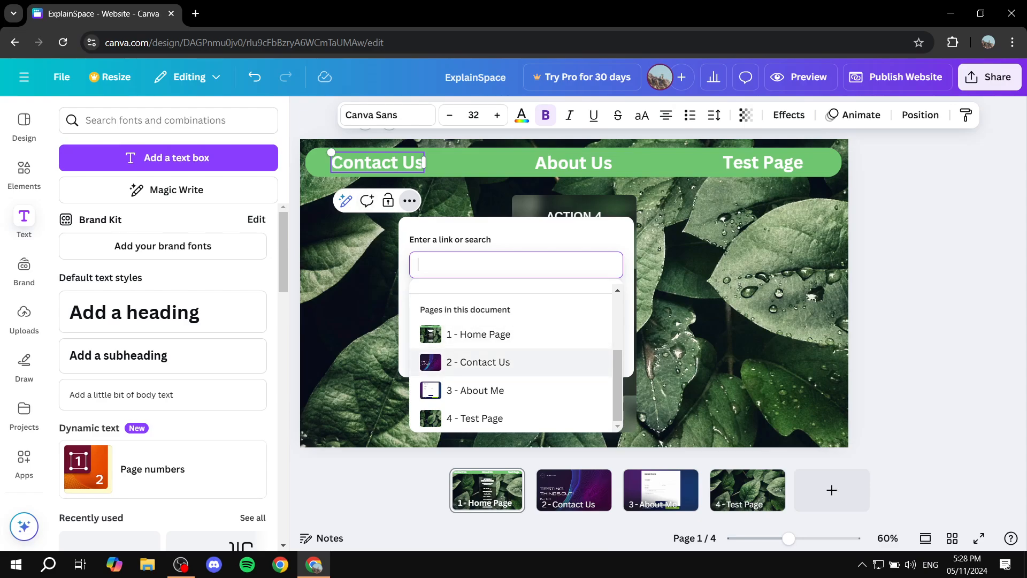
pyautogui.click(477, 361)
# Link the "About Us" label in the green bar to the document page "3 - About Me"
pyautogui.click(573, 163)
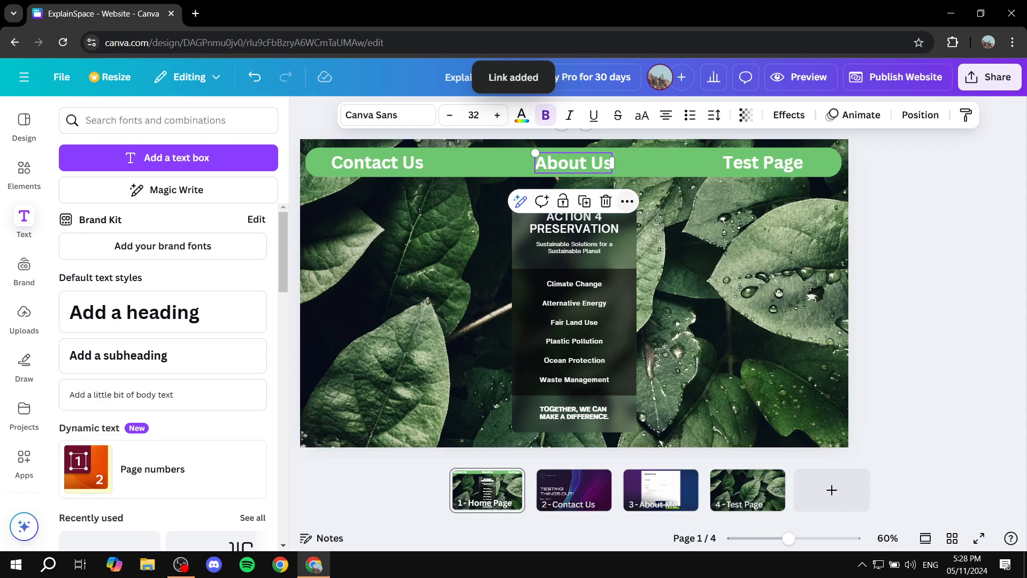
pyautogui.click(627, 201)
pyautogui.click(660, 471)
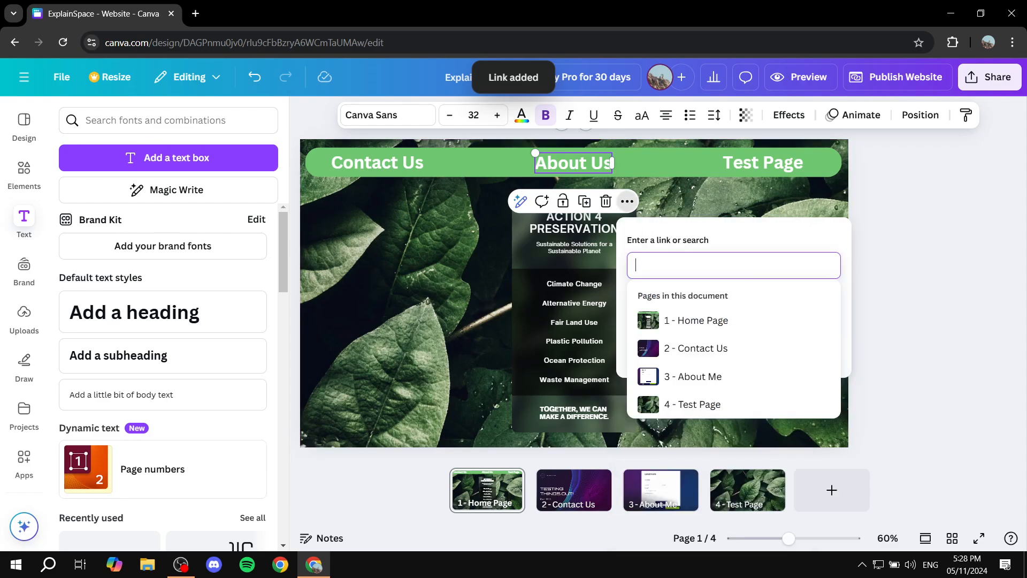
pyautogui.scroll(-3, 733, 353)
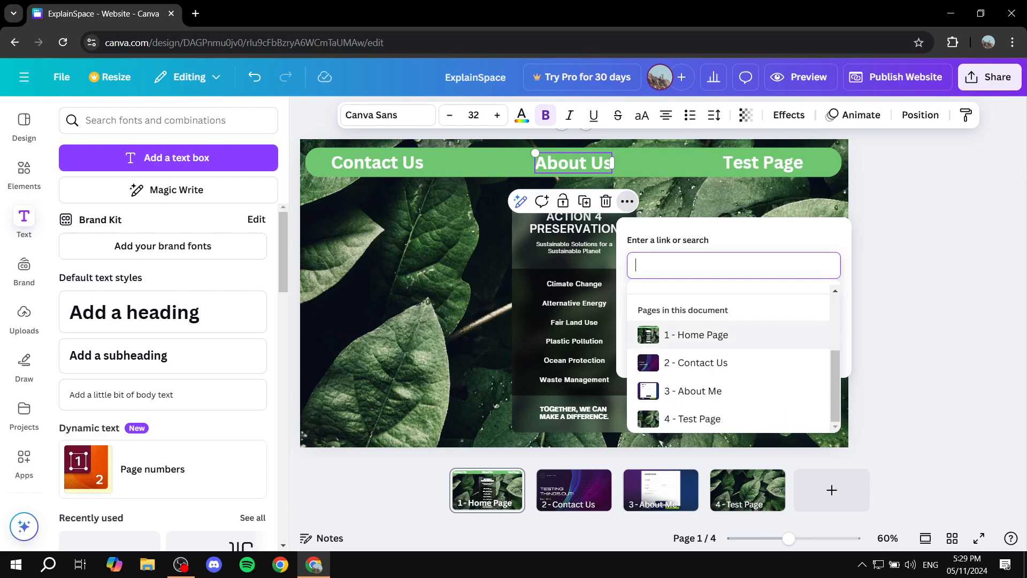
pyautogui.click(693, 390)
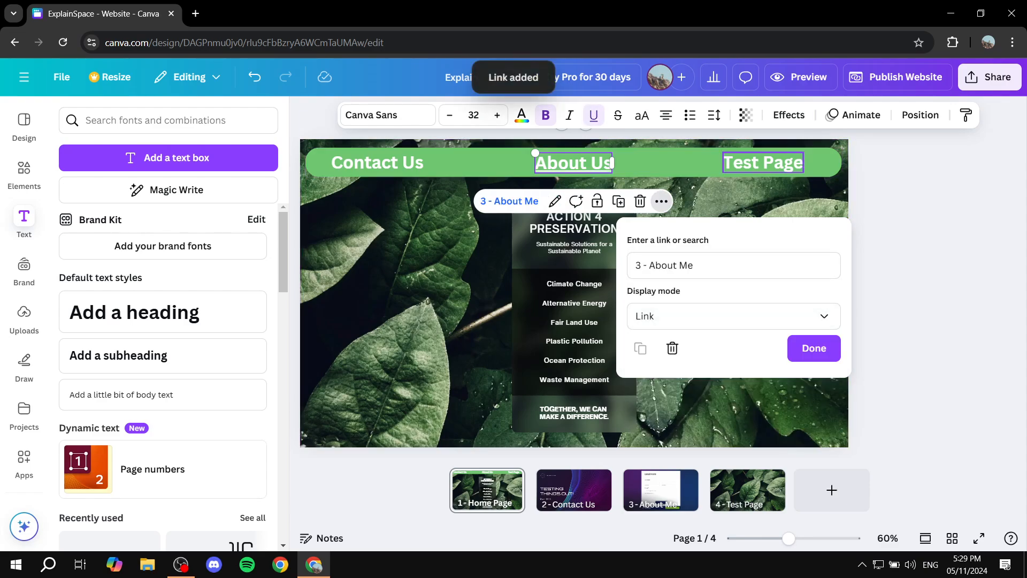
# Link the "Test Page" label in the green bar to the document page "4 - Test Page"
pyautogui.click(762, 162)
pyautogui.click(817, 201)
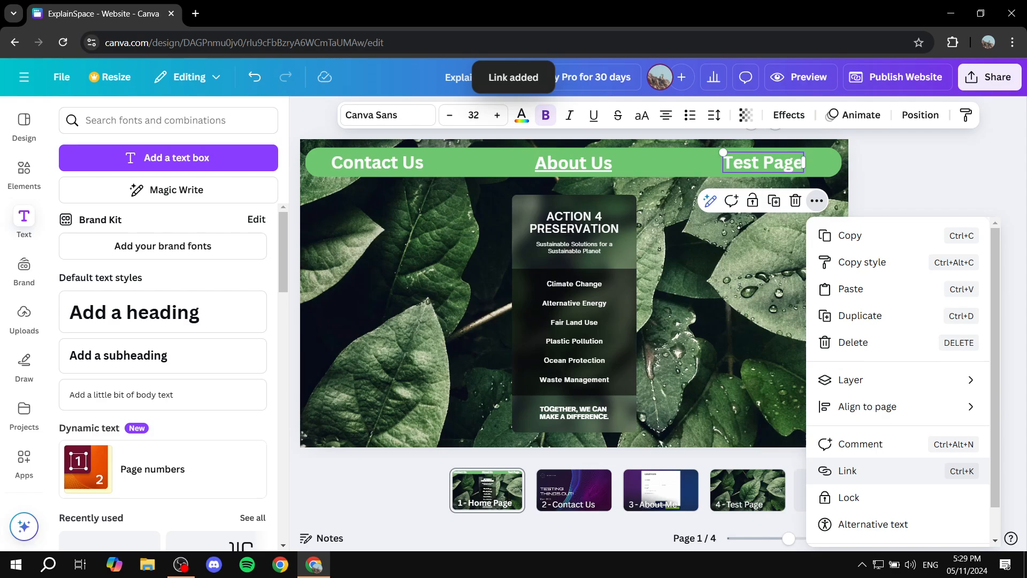
pyautogui.click(848, 470)
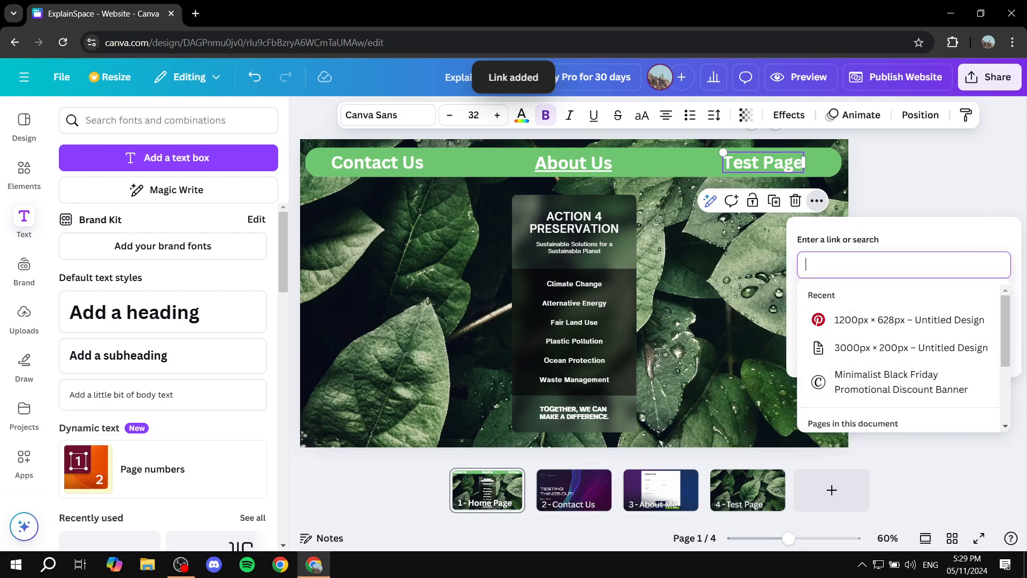
pyautogui.scroll(-5, 899, 374)
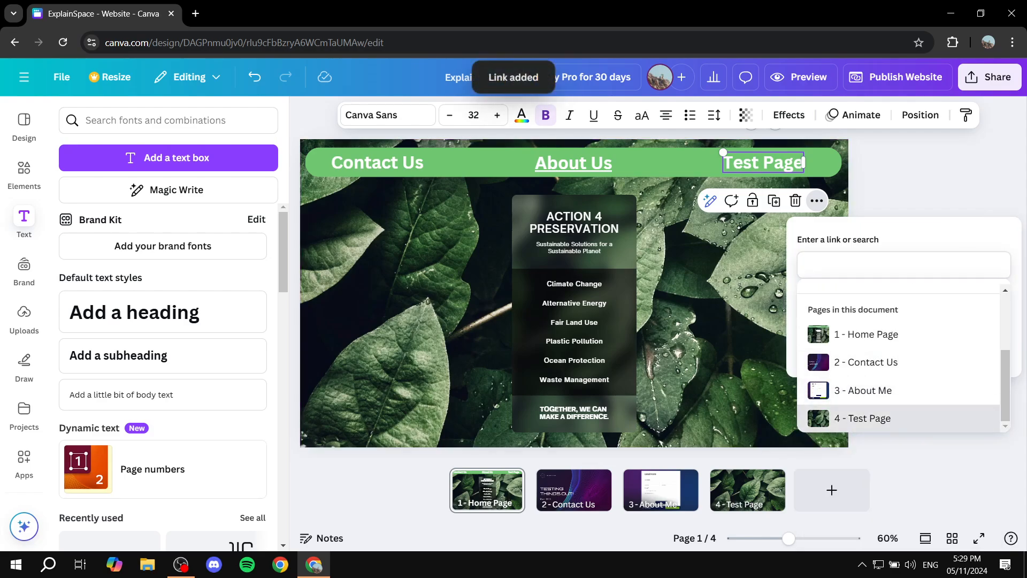
pyautogui.click(856, 417)
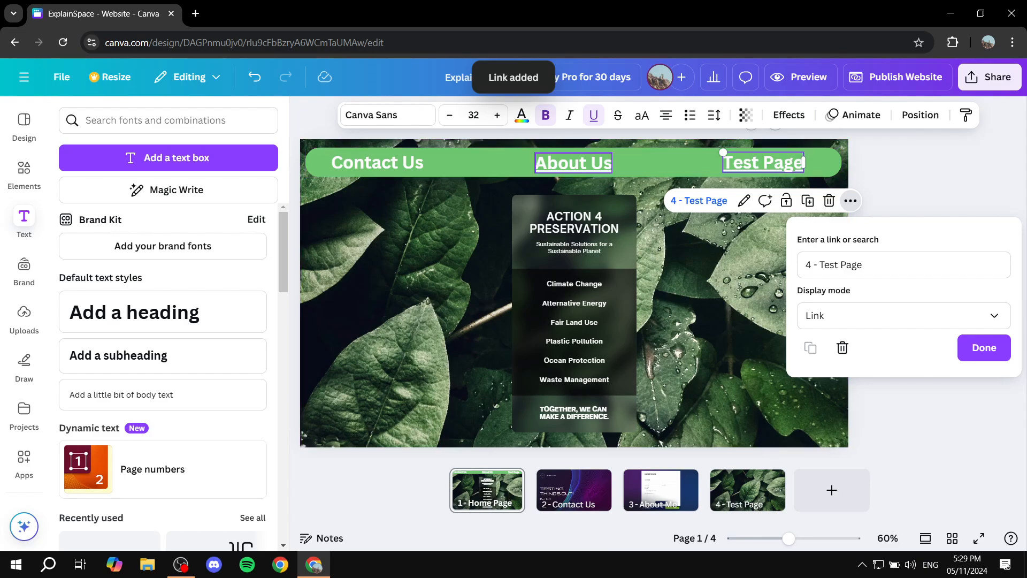
# Remove the underline from the linked "About Us" and "Test Page" labels in the green bar
pyautogui.click(573, 163)
pyautogui.click(573, 162)
pyautogui.hotkey('ctrl', 'a')
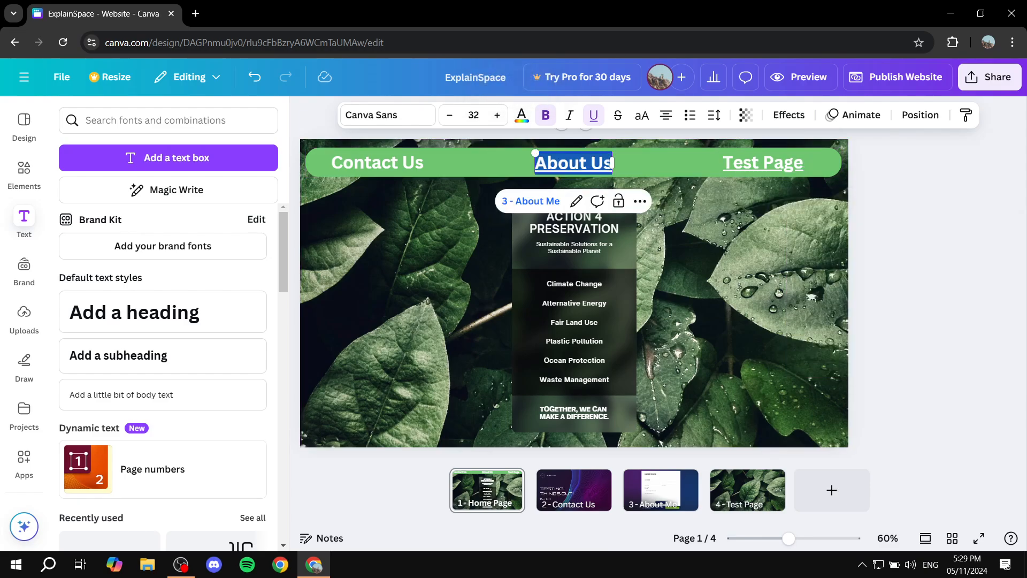
pyautogui.click(592, 115)
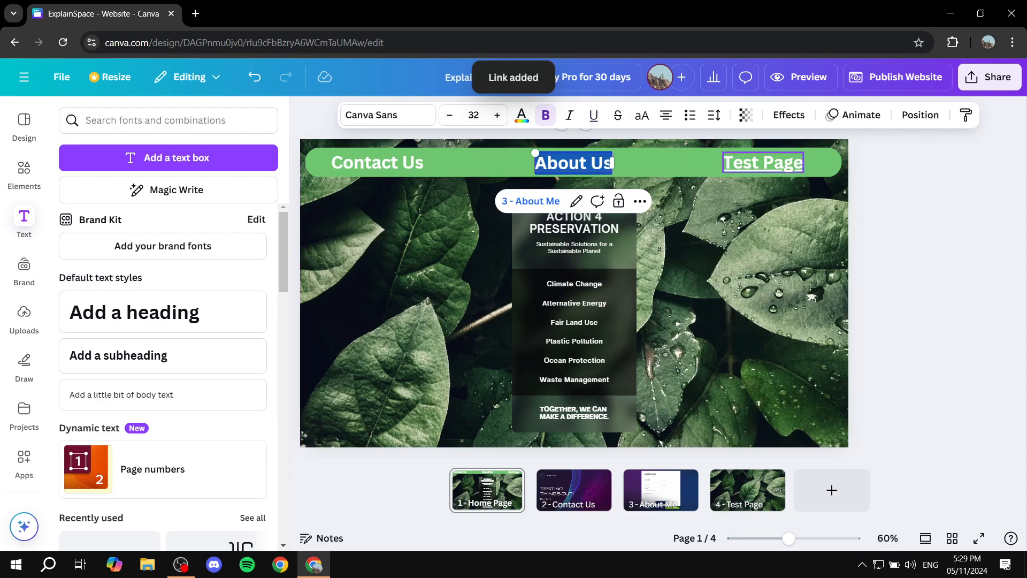
pyautogui.click(763, 163)
pyautogui.click(763, 163)
pyautogui.hotkey('ctrl', 'a')
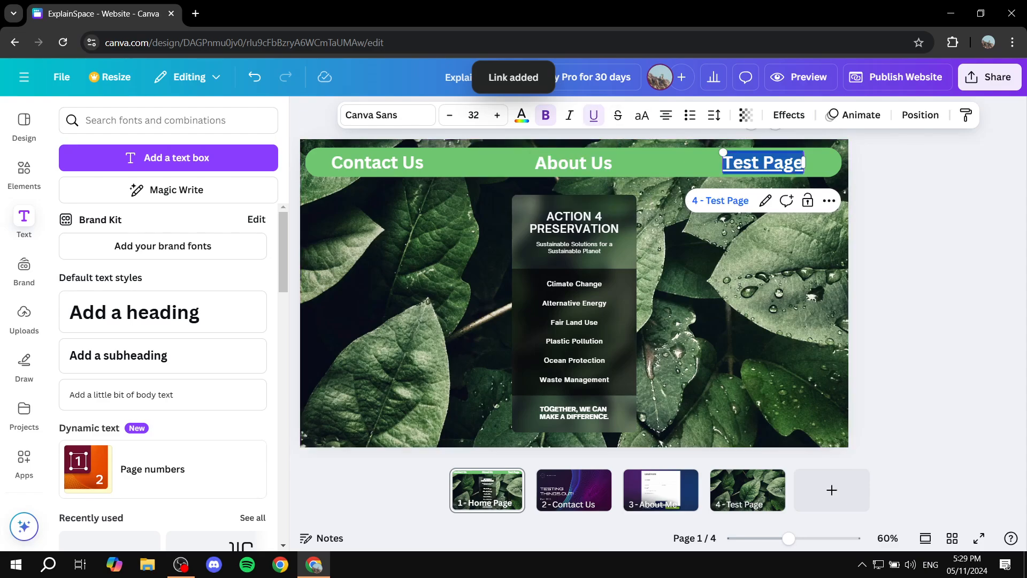
pyautogui.click(592, 115)
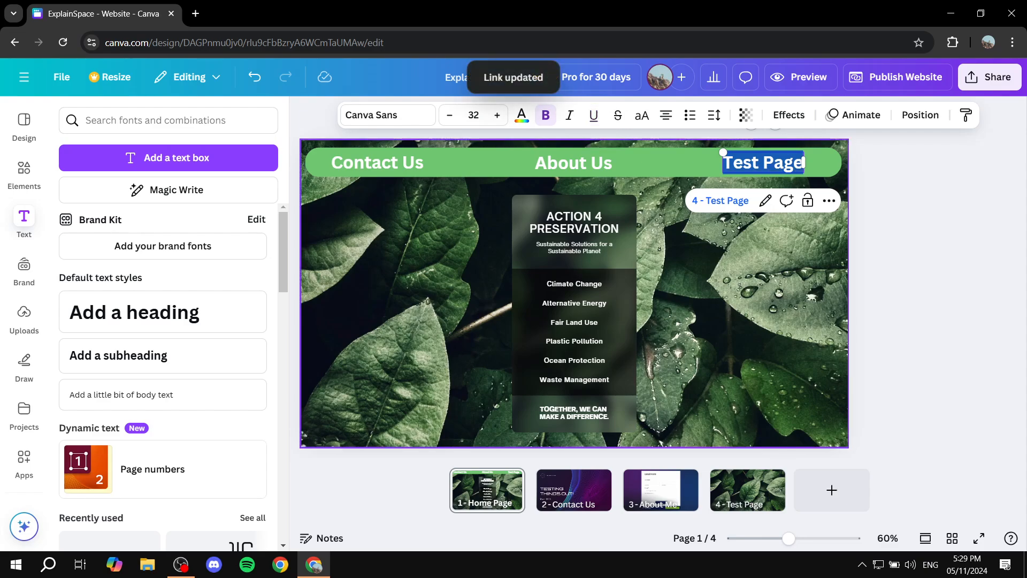
pyautogui.click(741, 312)
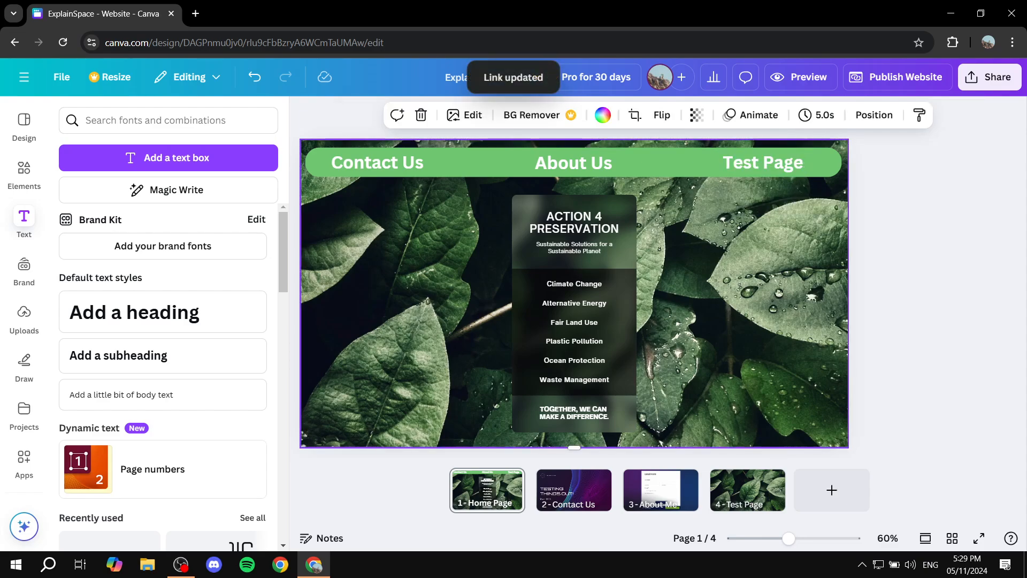